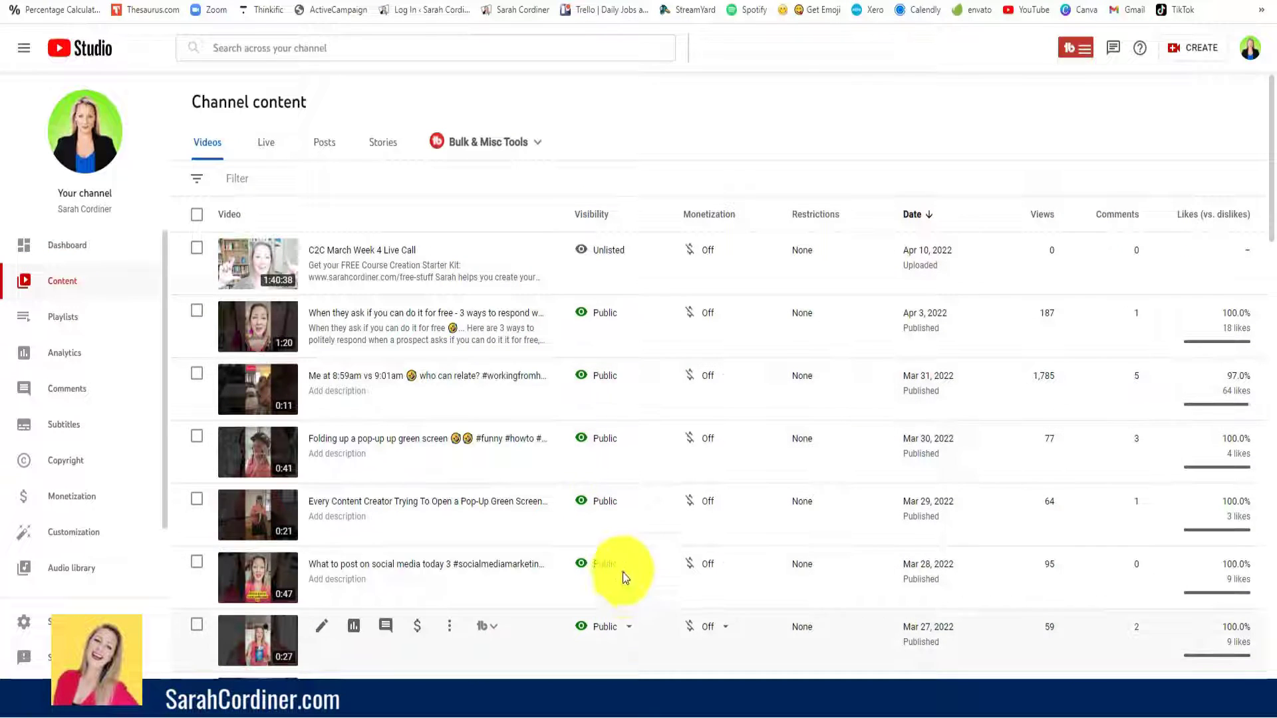
Look over the channel's live streams and return to the list of uploaded videos.
mouse_move(588, 259)
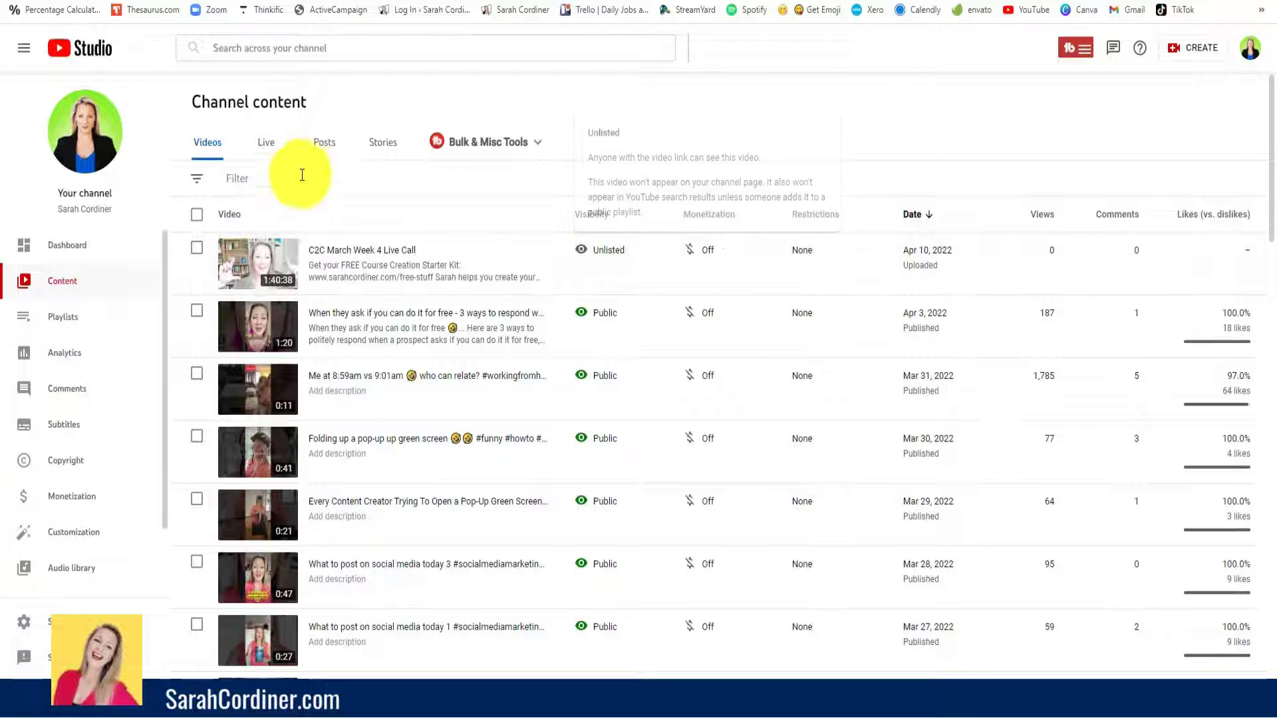
click(266, 153)
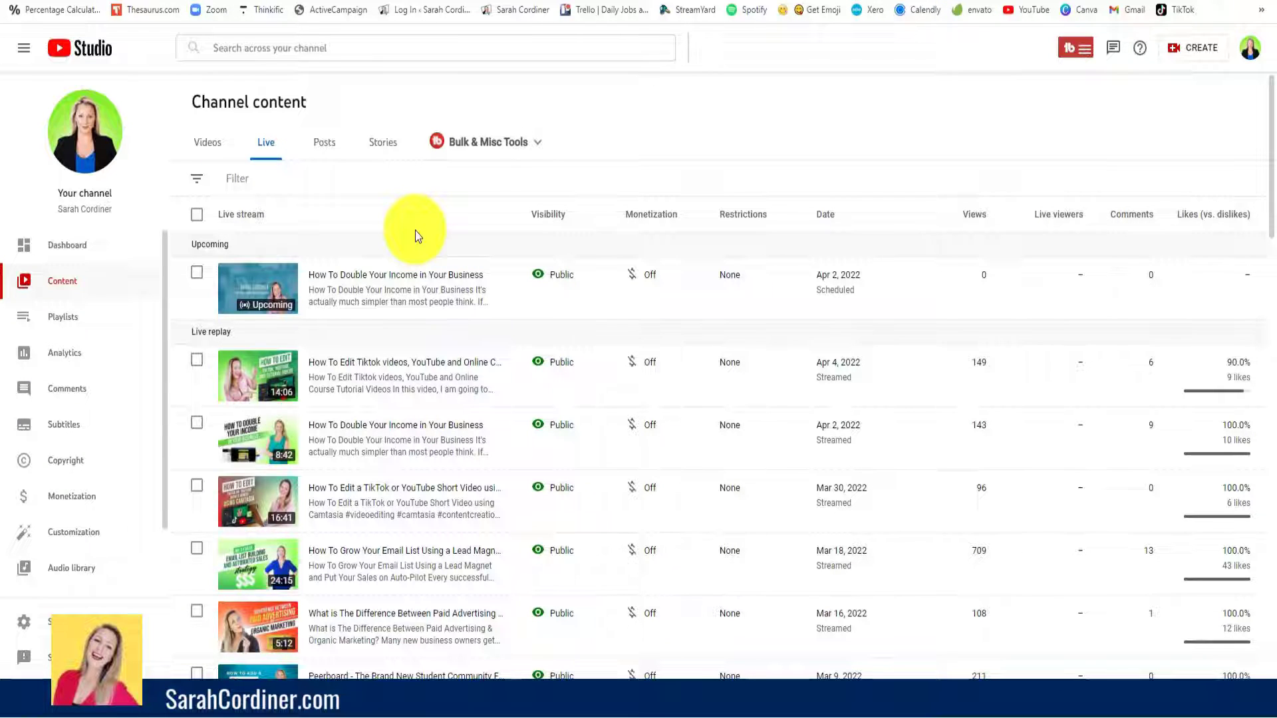
click(208, 143)
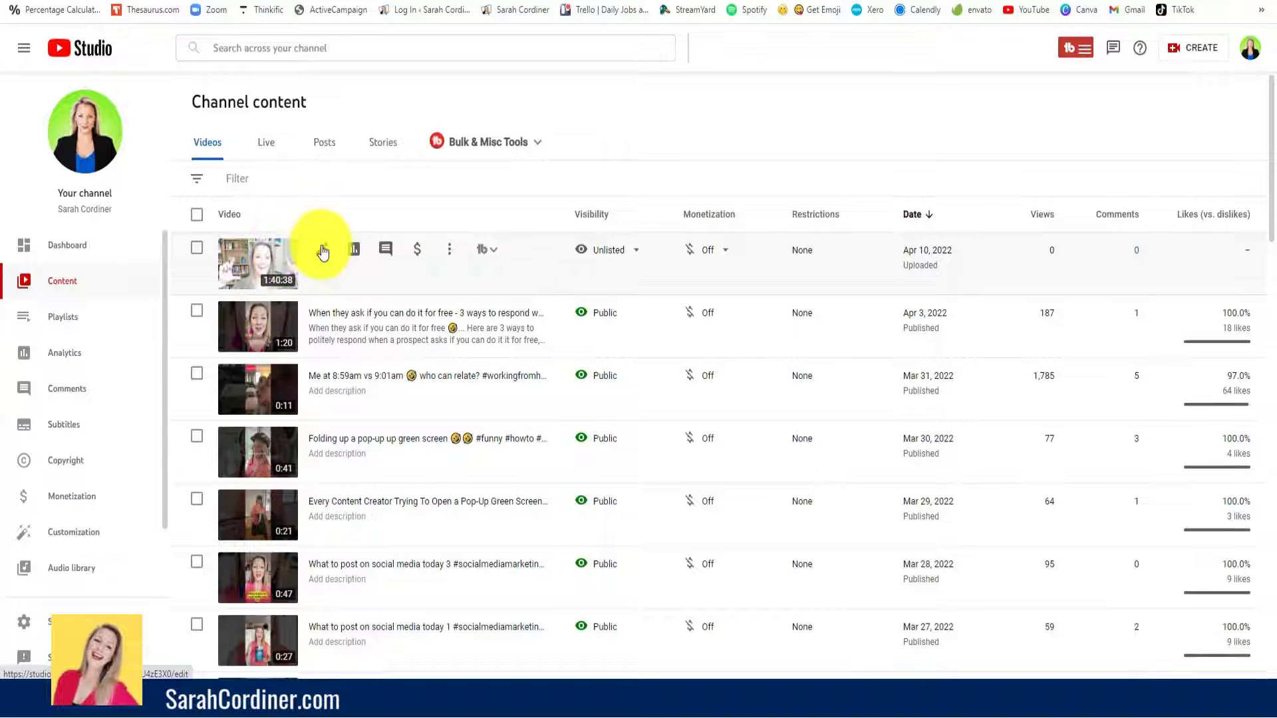
Open the "C2C March Week 4 Live Call" video in the video editor, discarding the pending changes to its details.
click(272, 260)
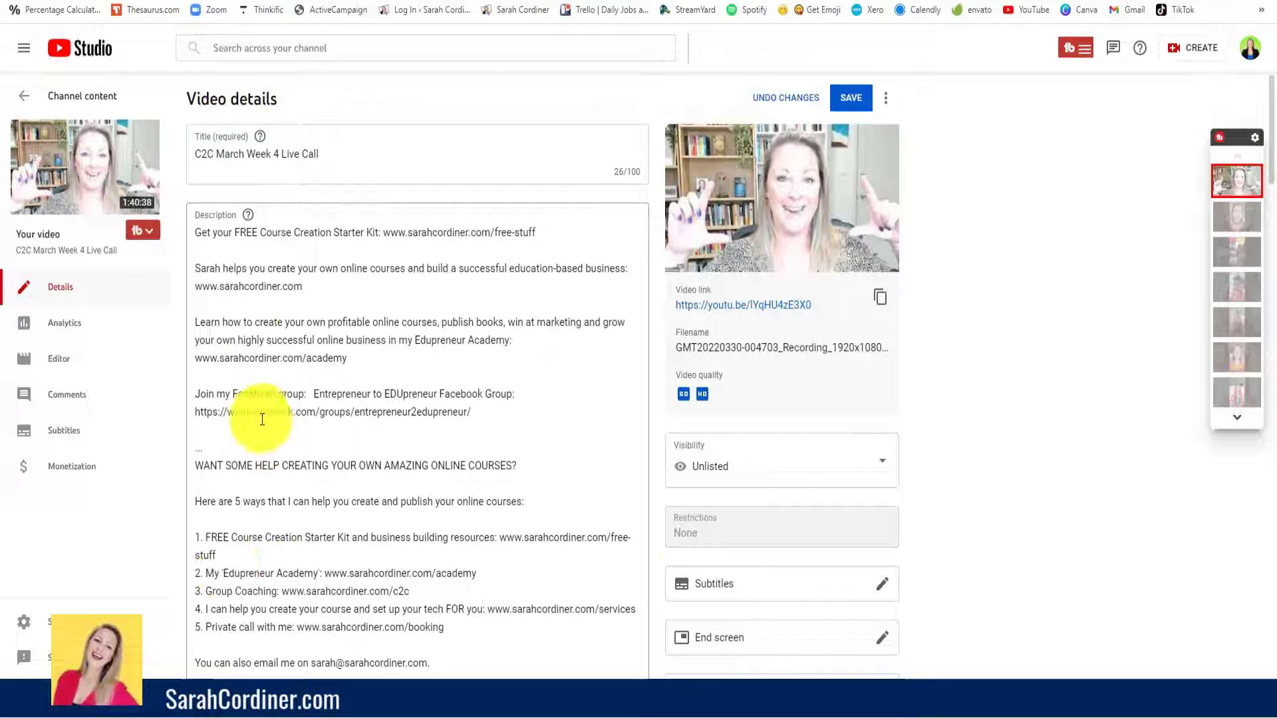
scroll(625, 433, down, 5)
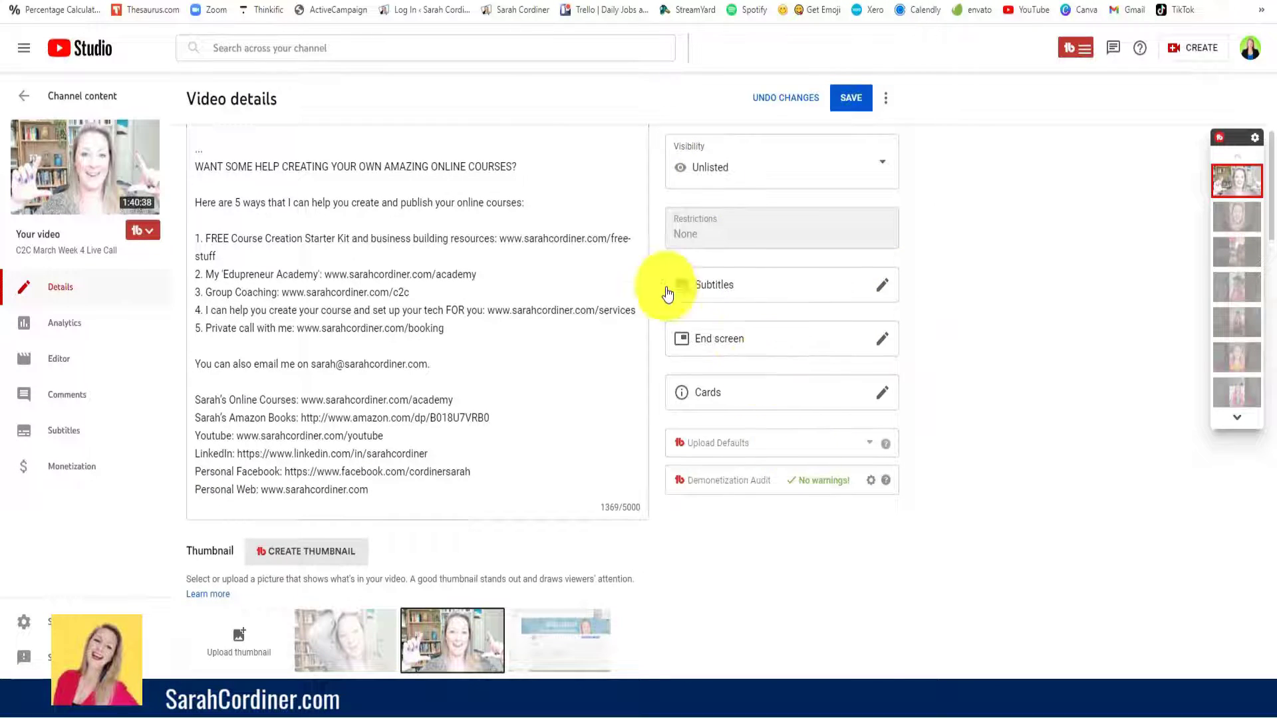
scroll(599, 273, up, 5)
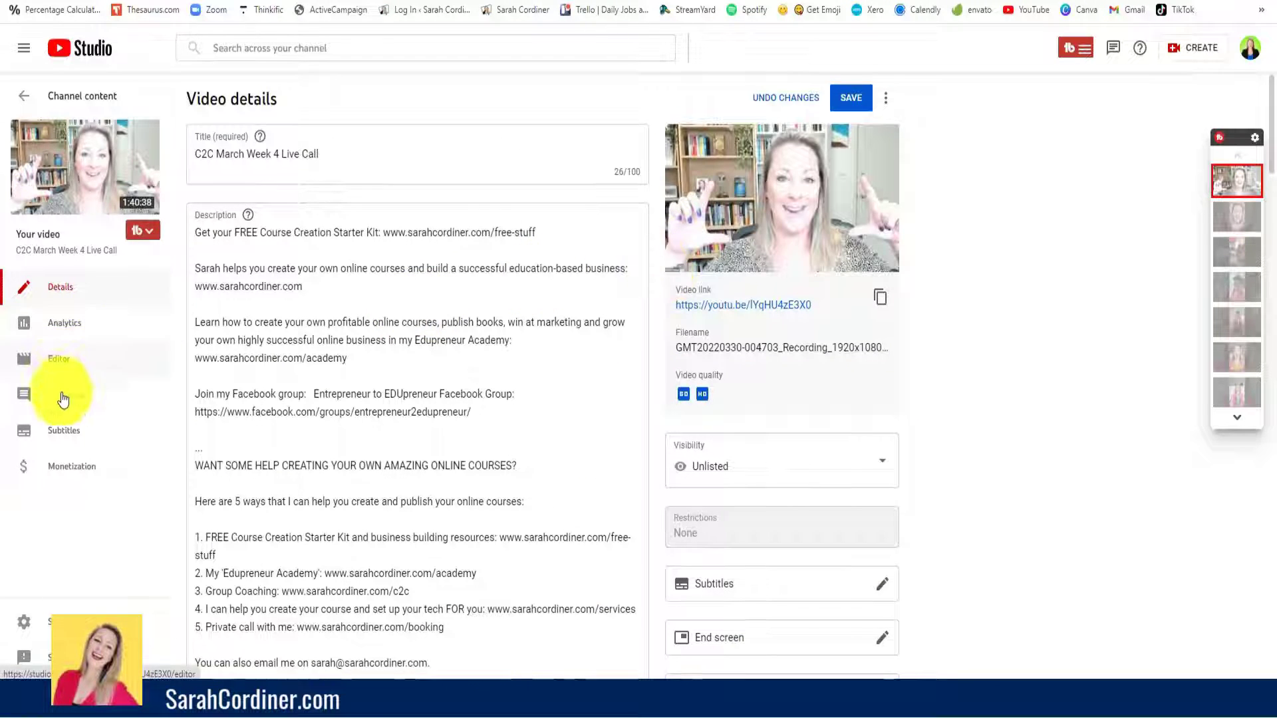
click(69, 366)
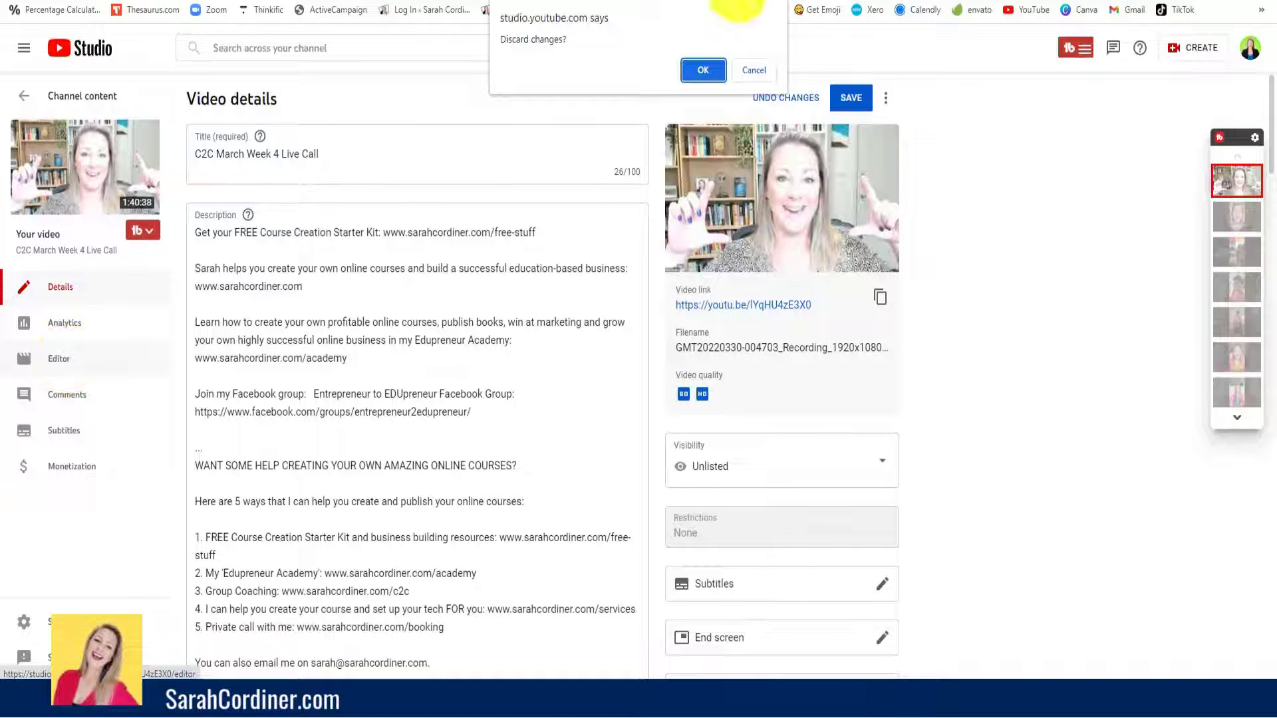
click(702, 69)
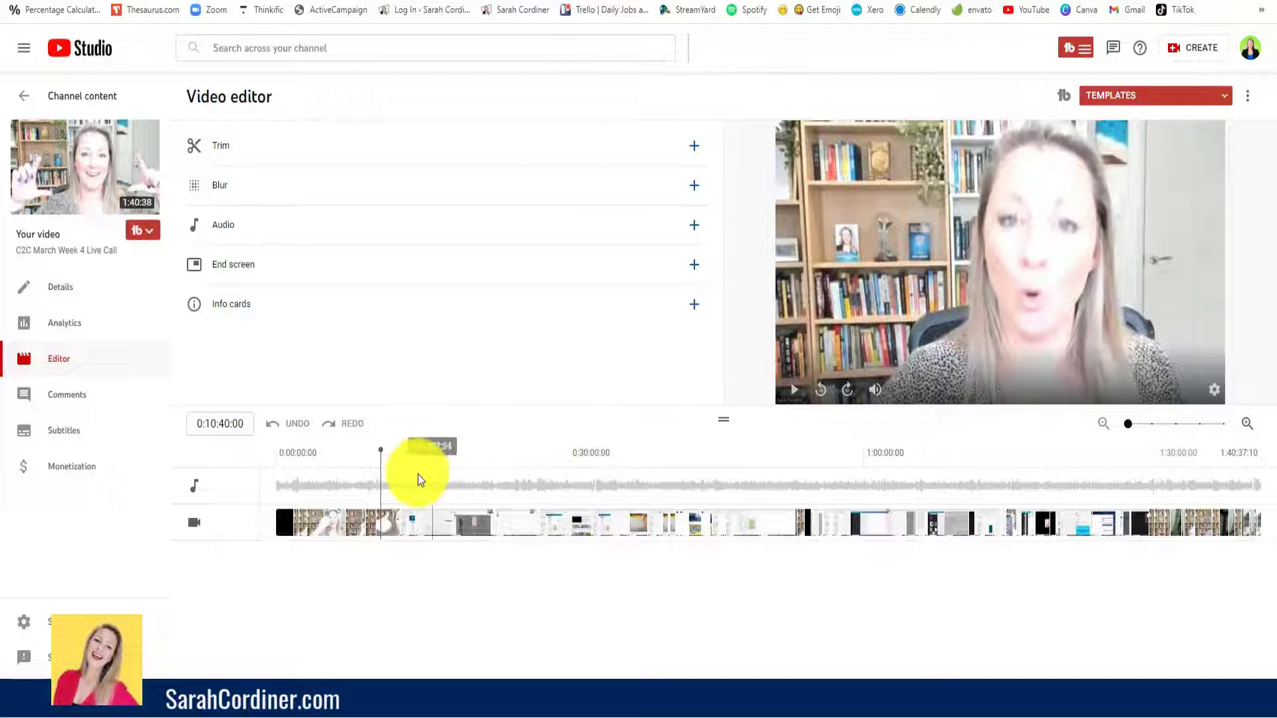
Move the playhead to about 0:06:58 and start trimming the video.
click(363, 488)
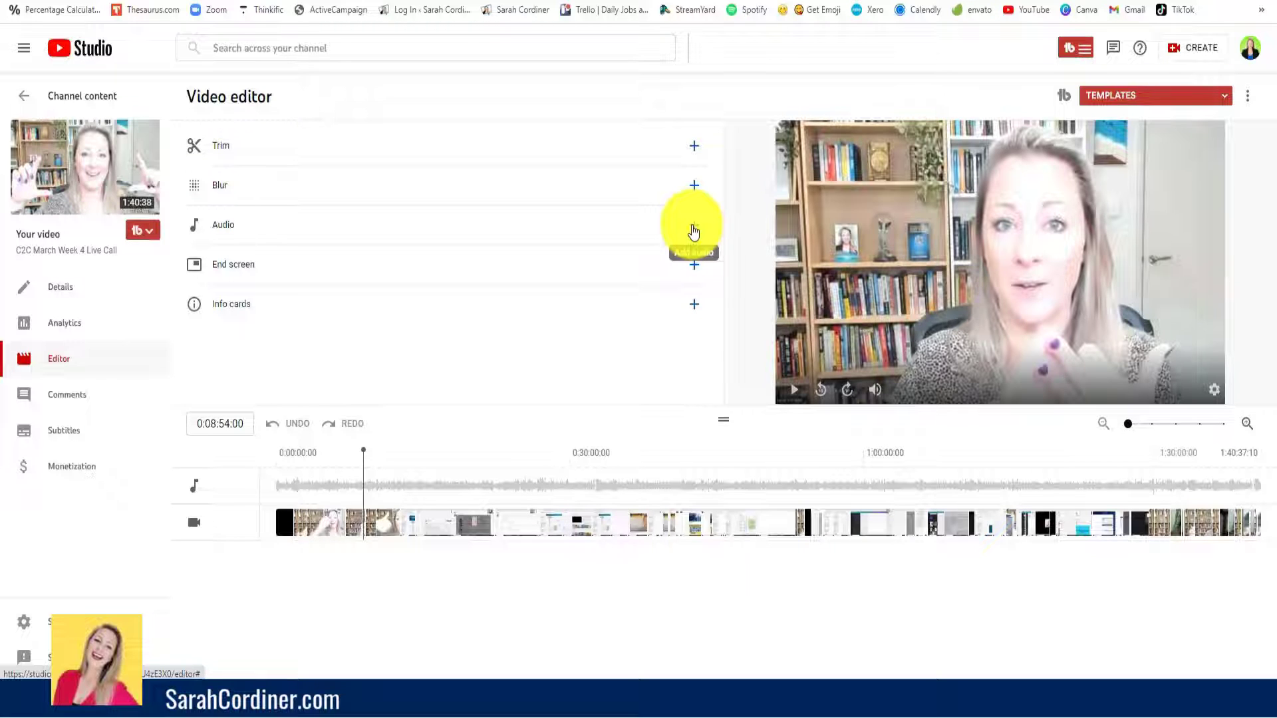
click(344, 514)
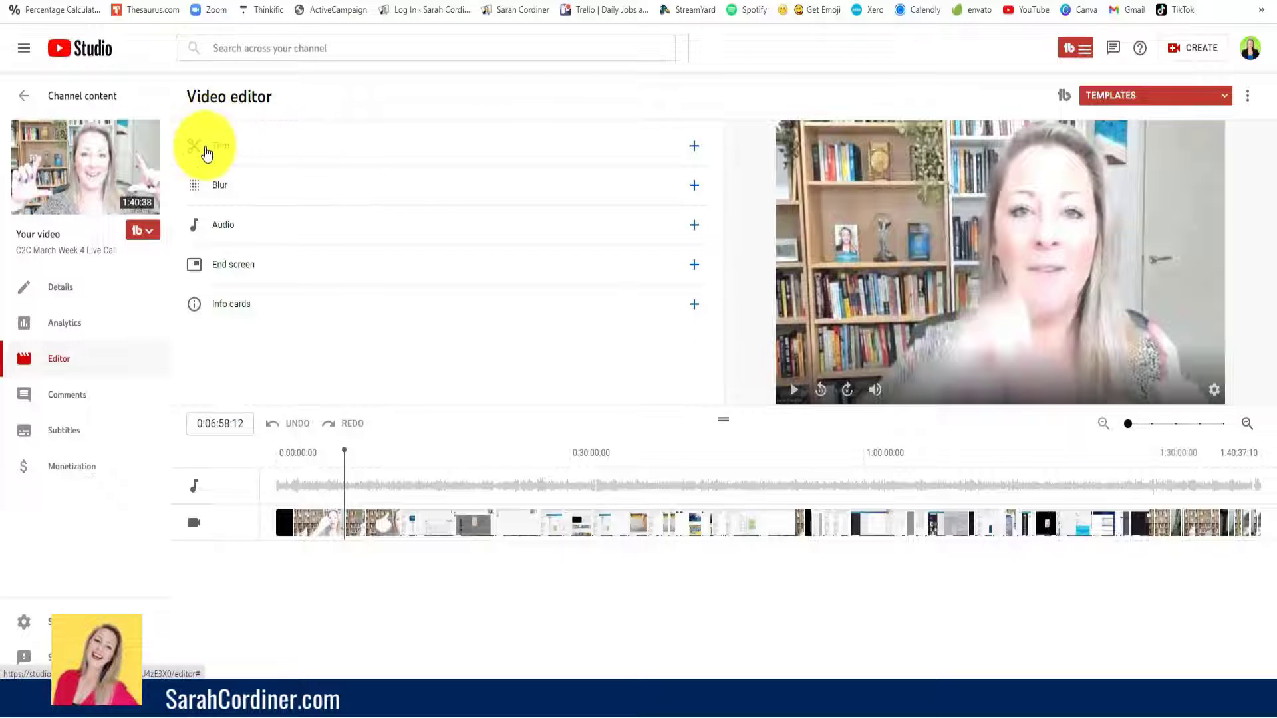
click(696, 126)
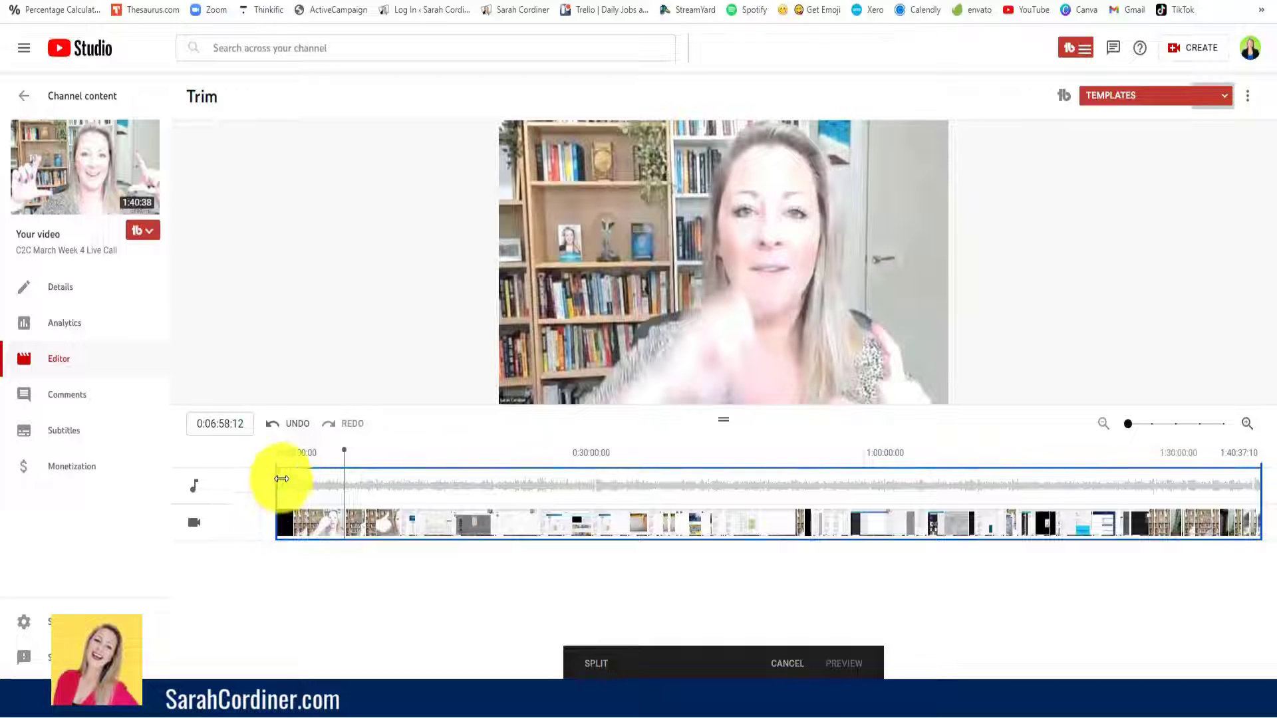
Return the playhead to the very start of the video and play roughly the first five seconds.
click(292, 453)
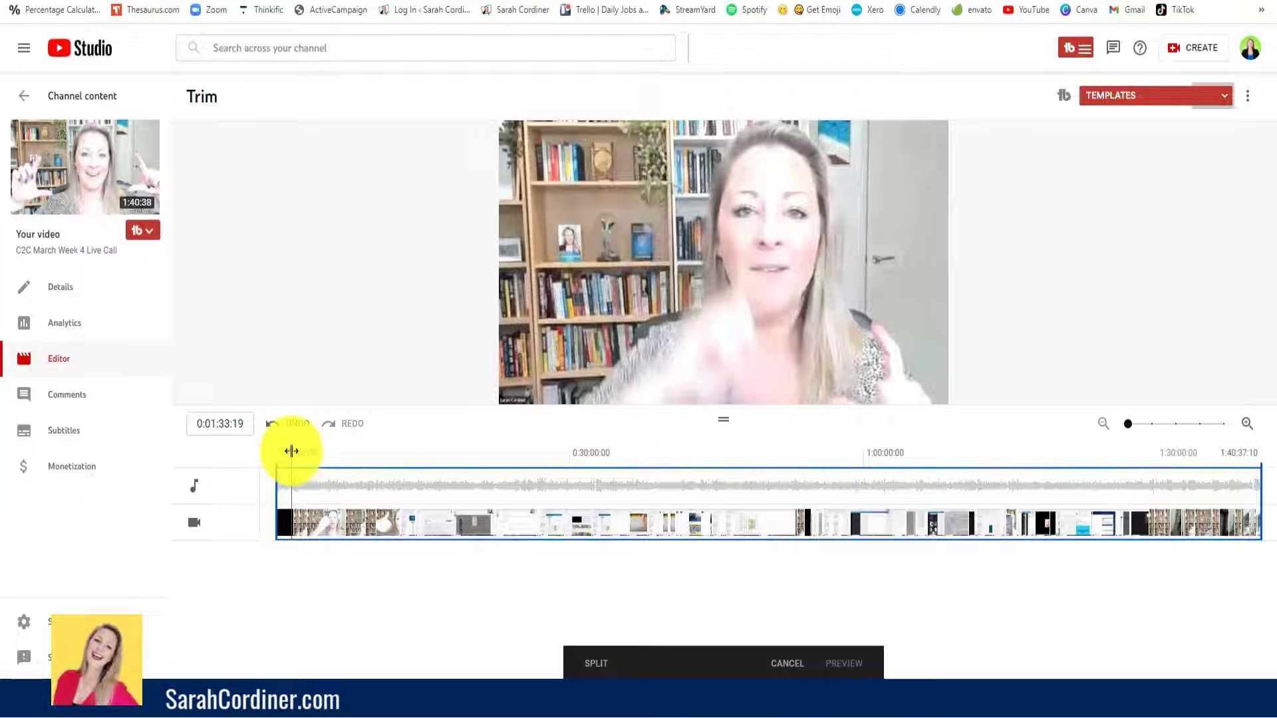
drag(291, 451, 273, 450)
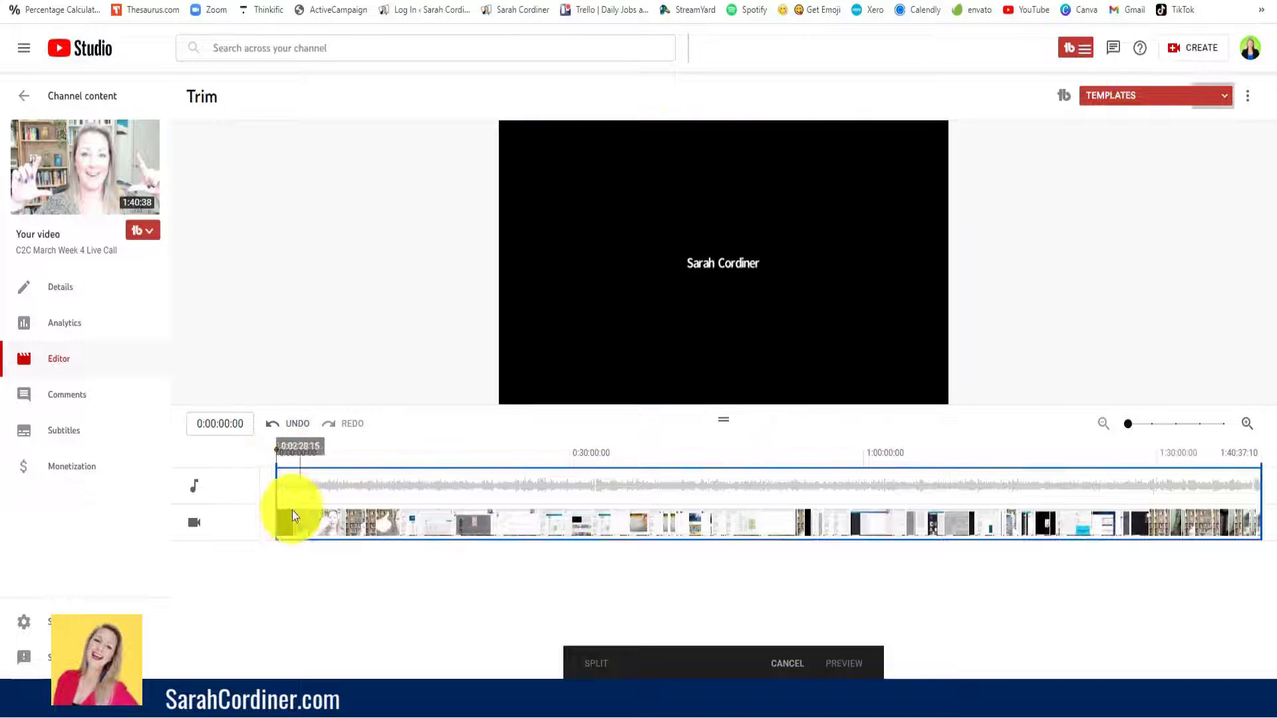
mouse_move(642, 394)
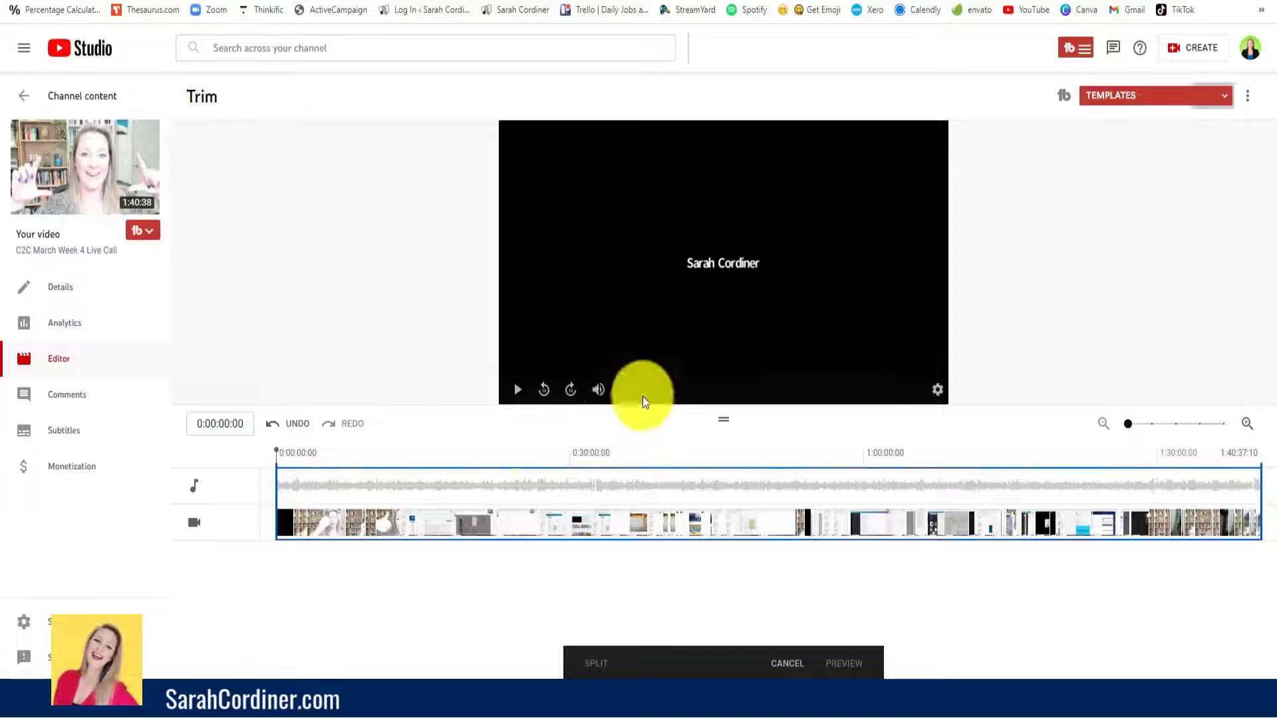
click(518, 393)
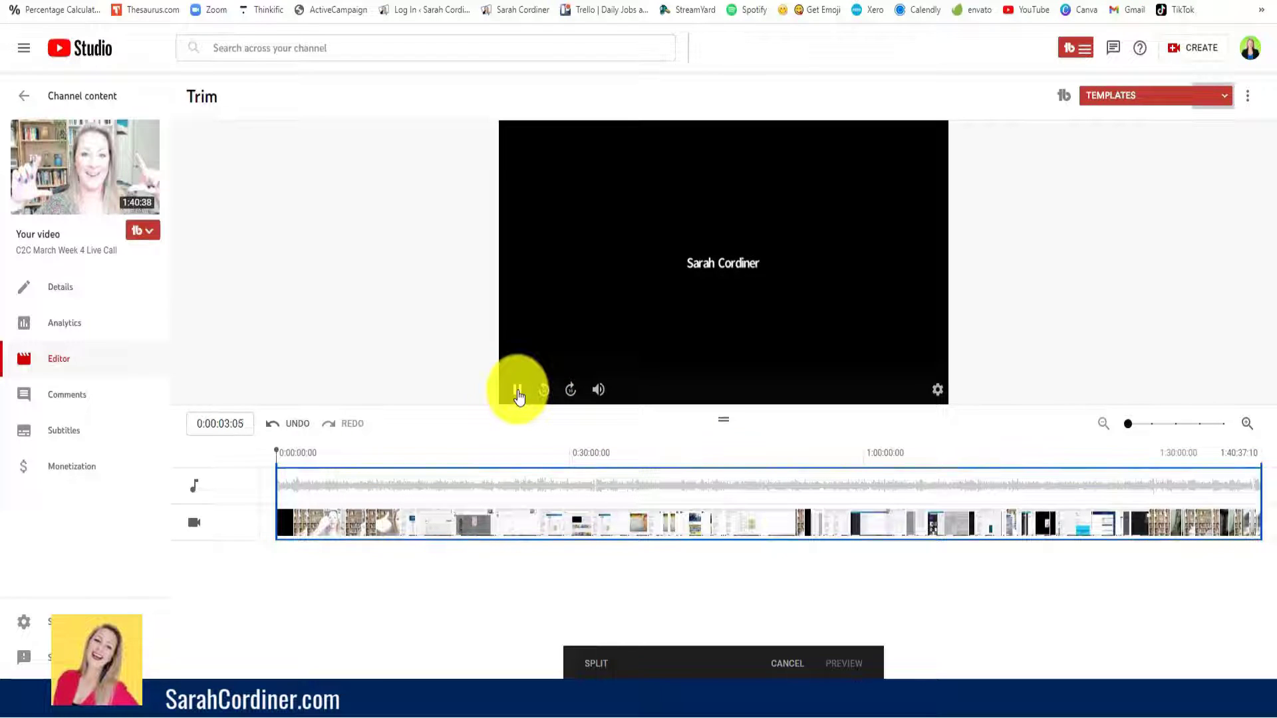
click(518, 392)
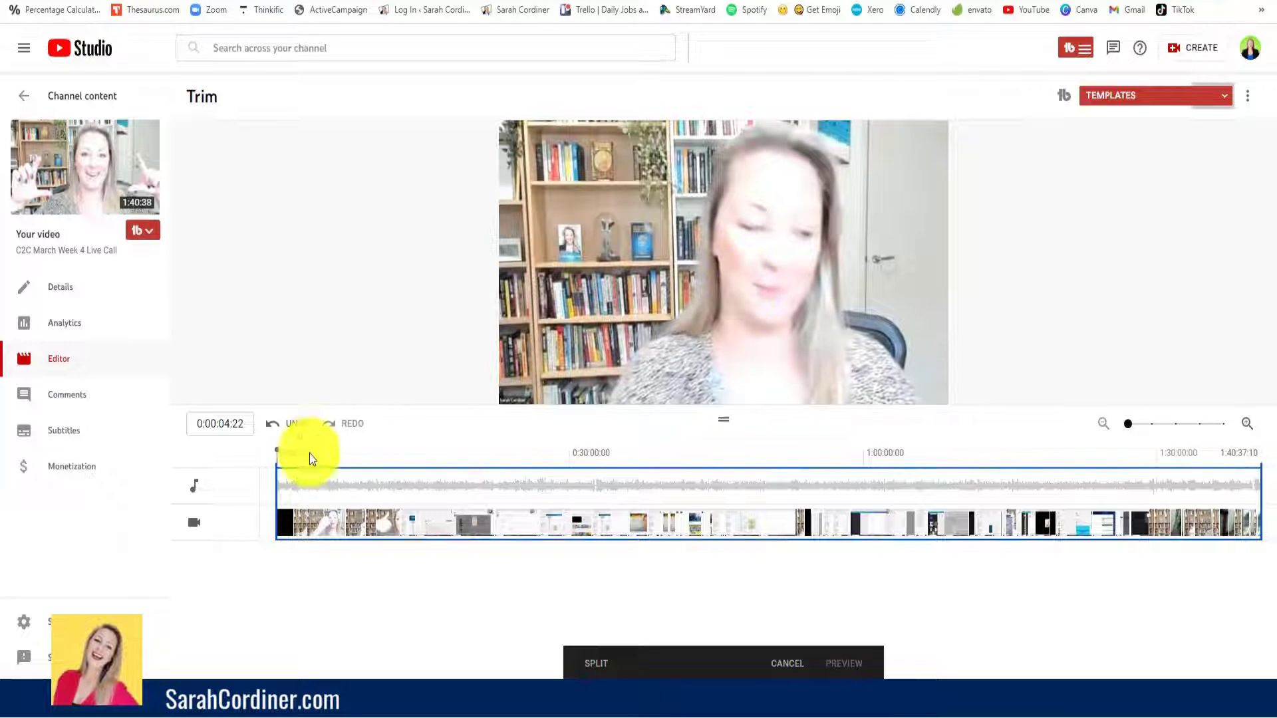
Trim the black opening, about six seconds, off the start of the video so it begins at the first picture.
click(1249, 424)
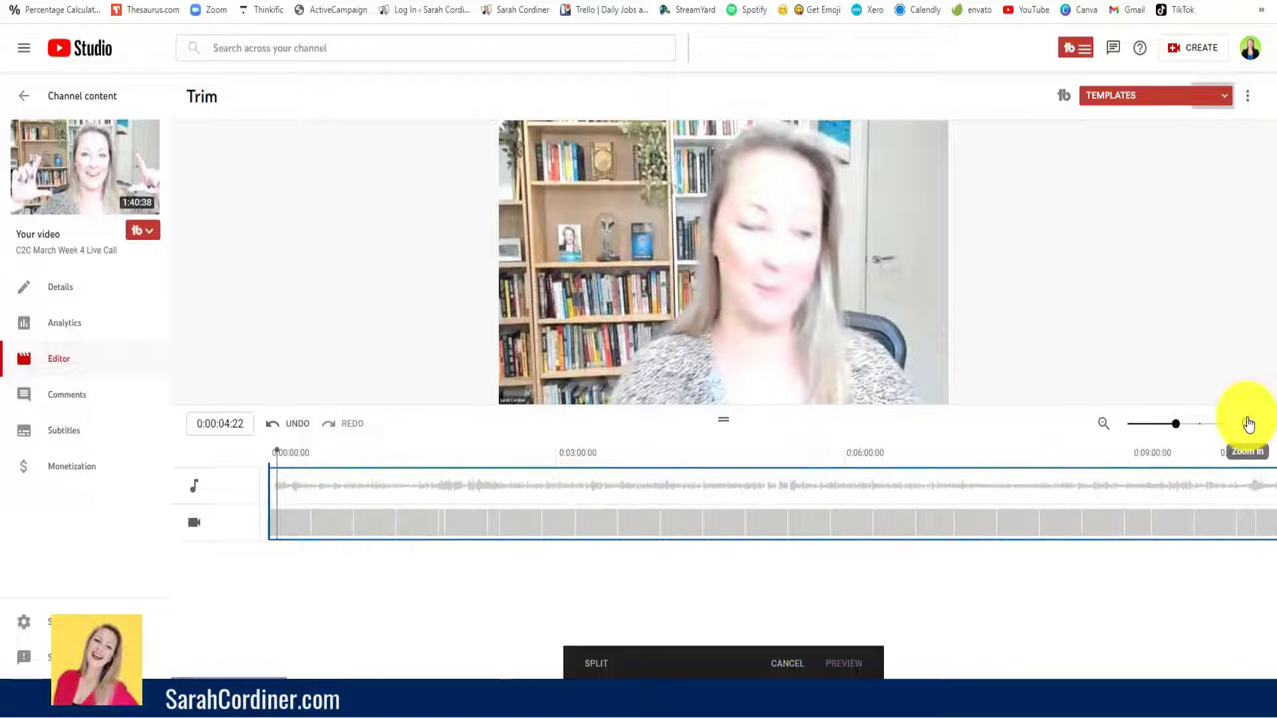
click(1247, 424)
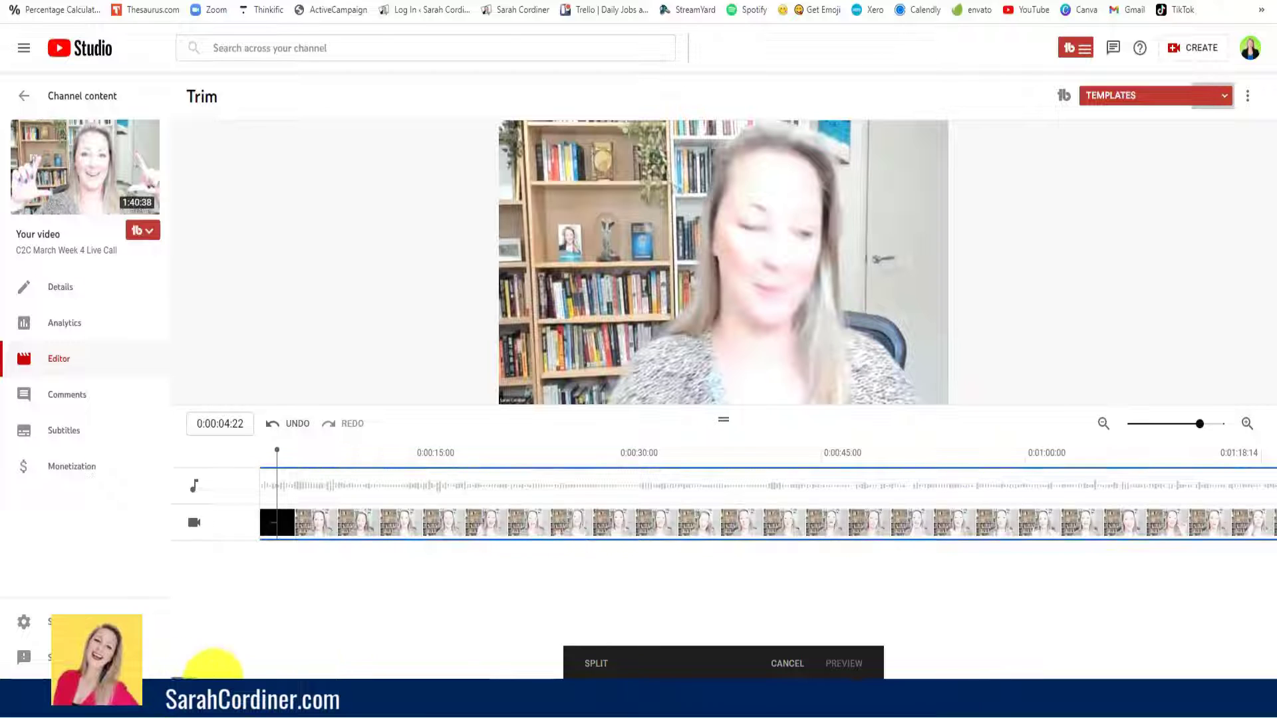
click(1263, 697)
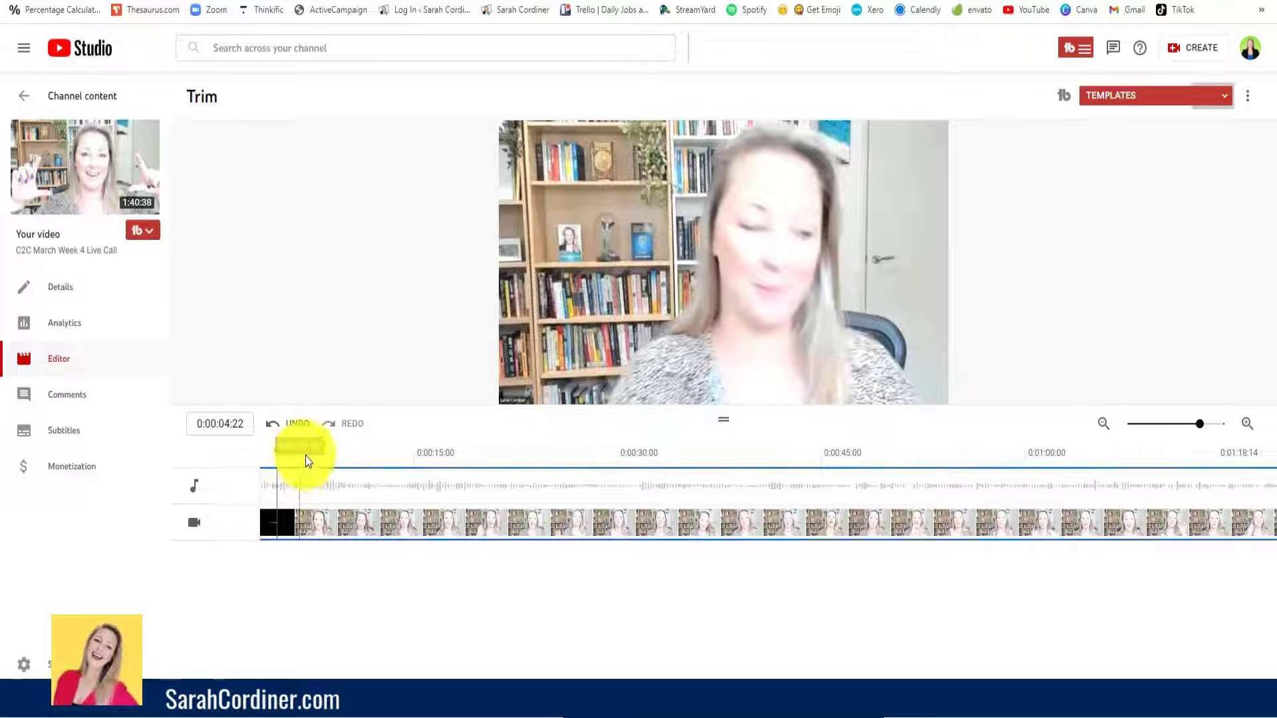
click(419, 492)
click(271, 499)
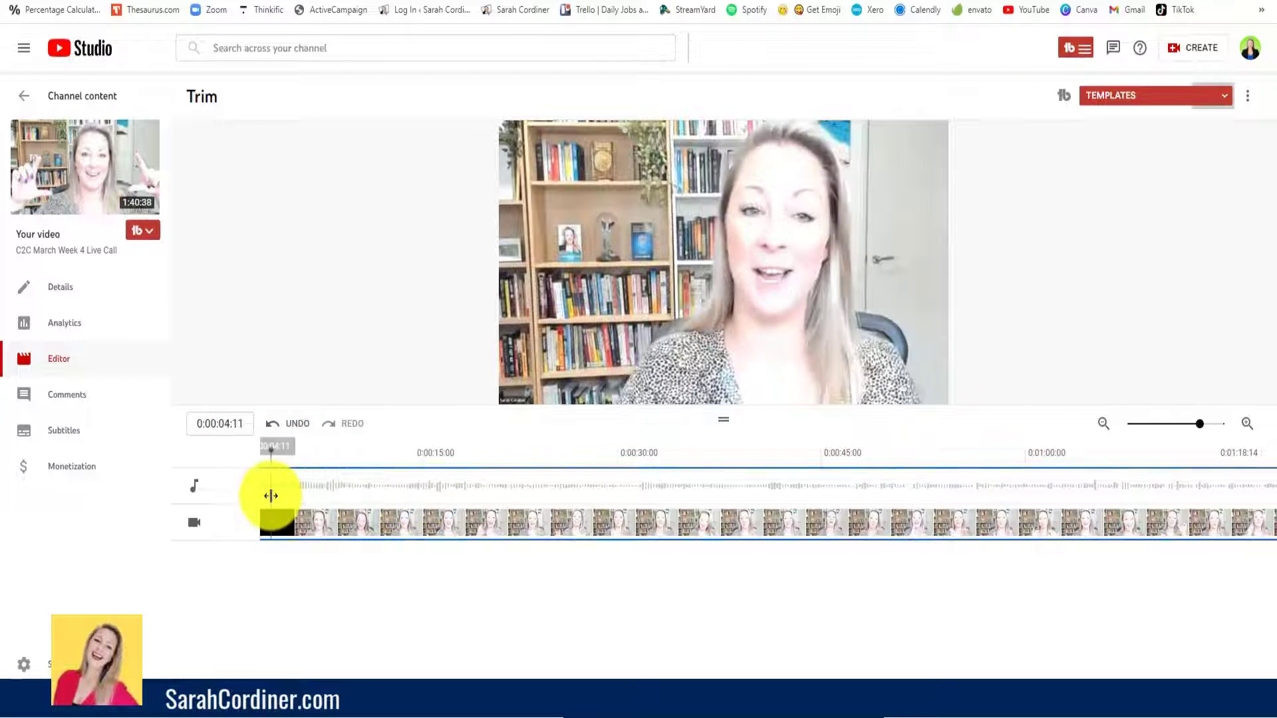
drag(271, 496, 260, 515)
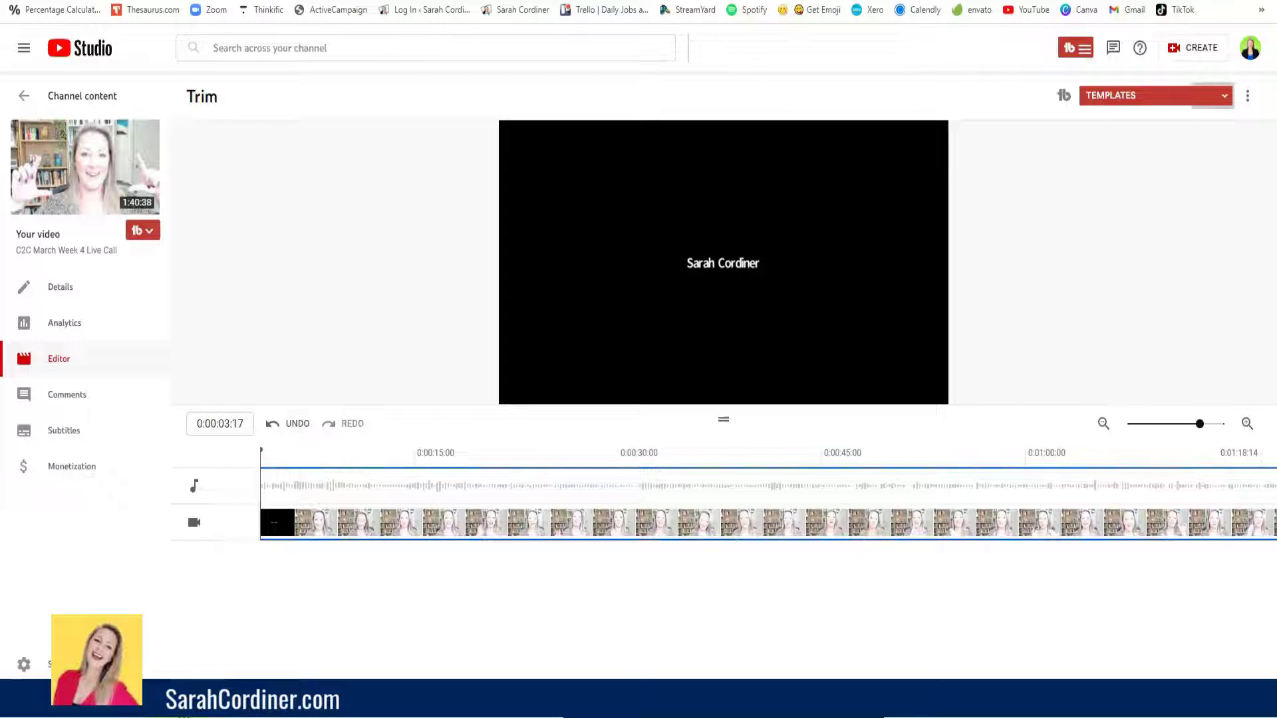
drag(267, 697, 220, 697)
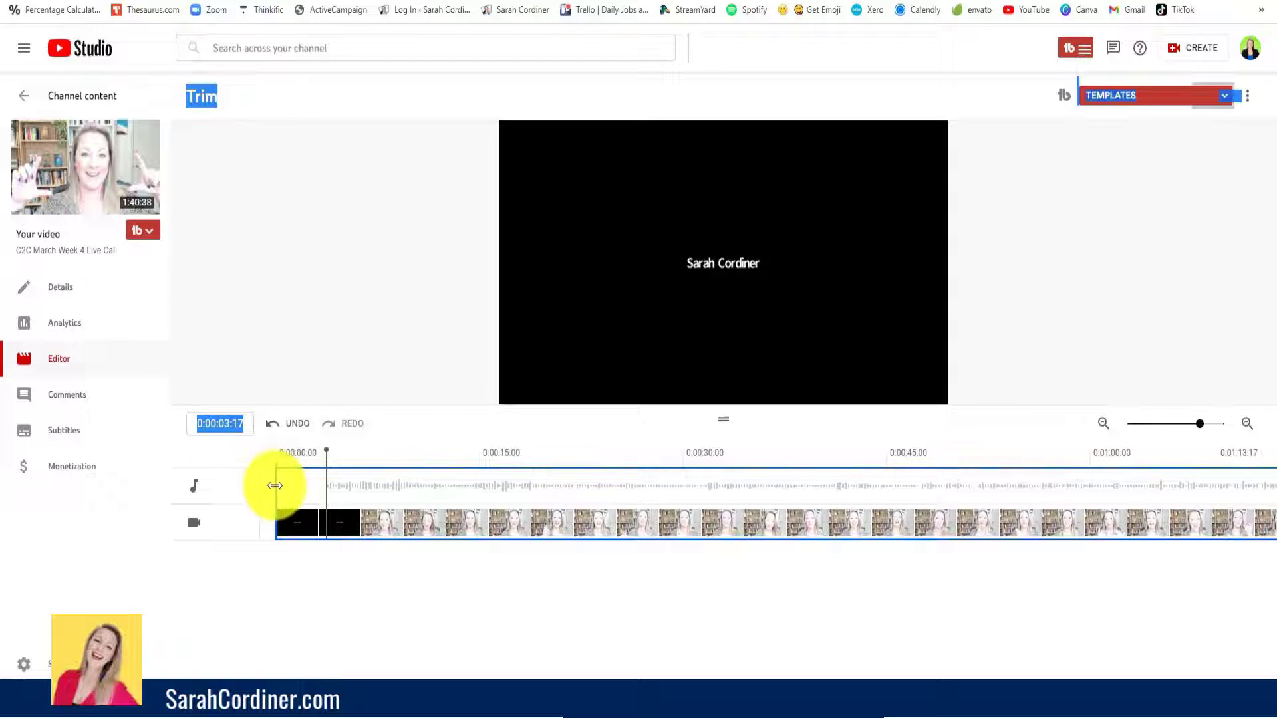
drag(277, 485, 358, 495)
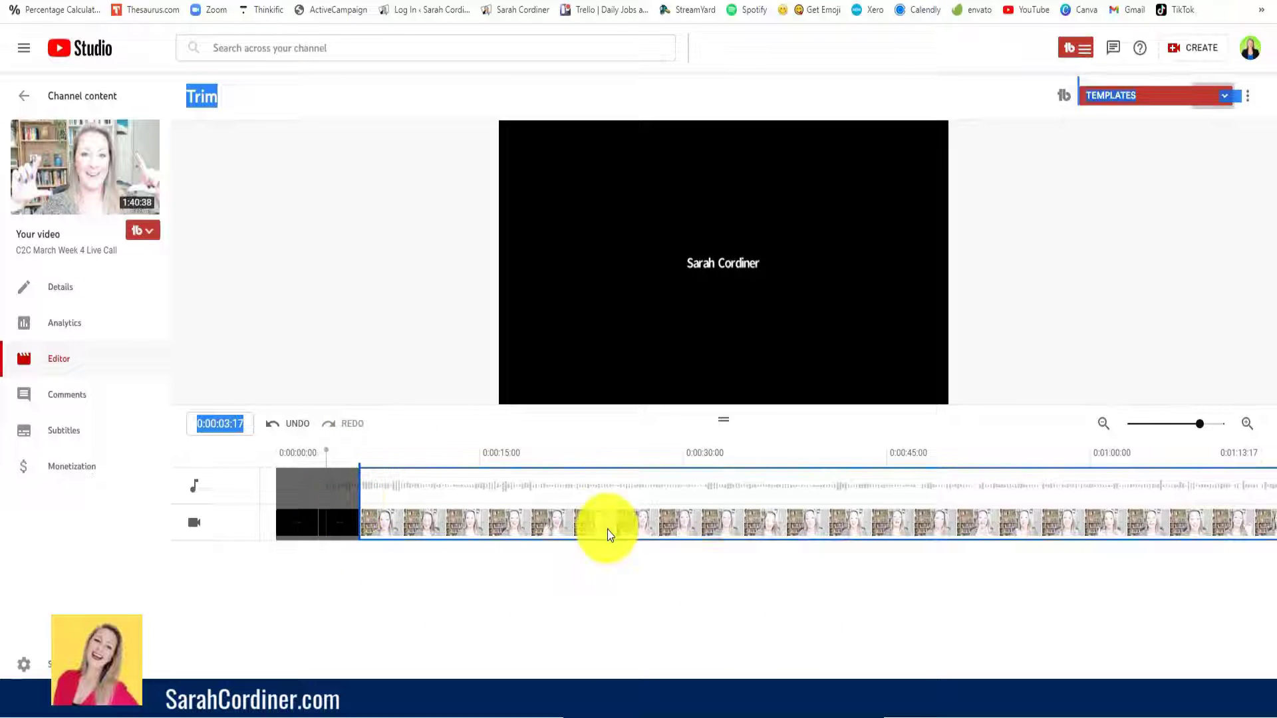
Trim about two minutes off the end of the video and about two minutes off its start.
click(1127, 424)
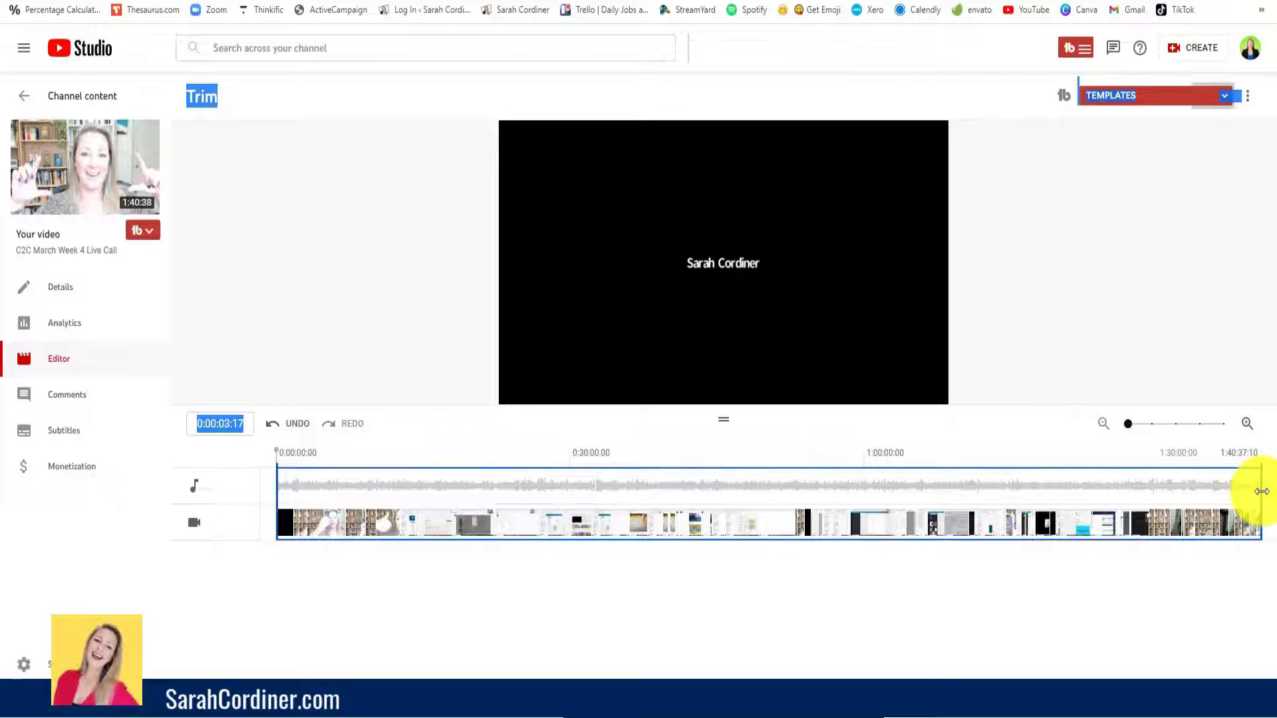
drag(1261, 491, 1243, 490)
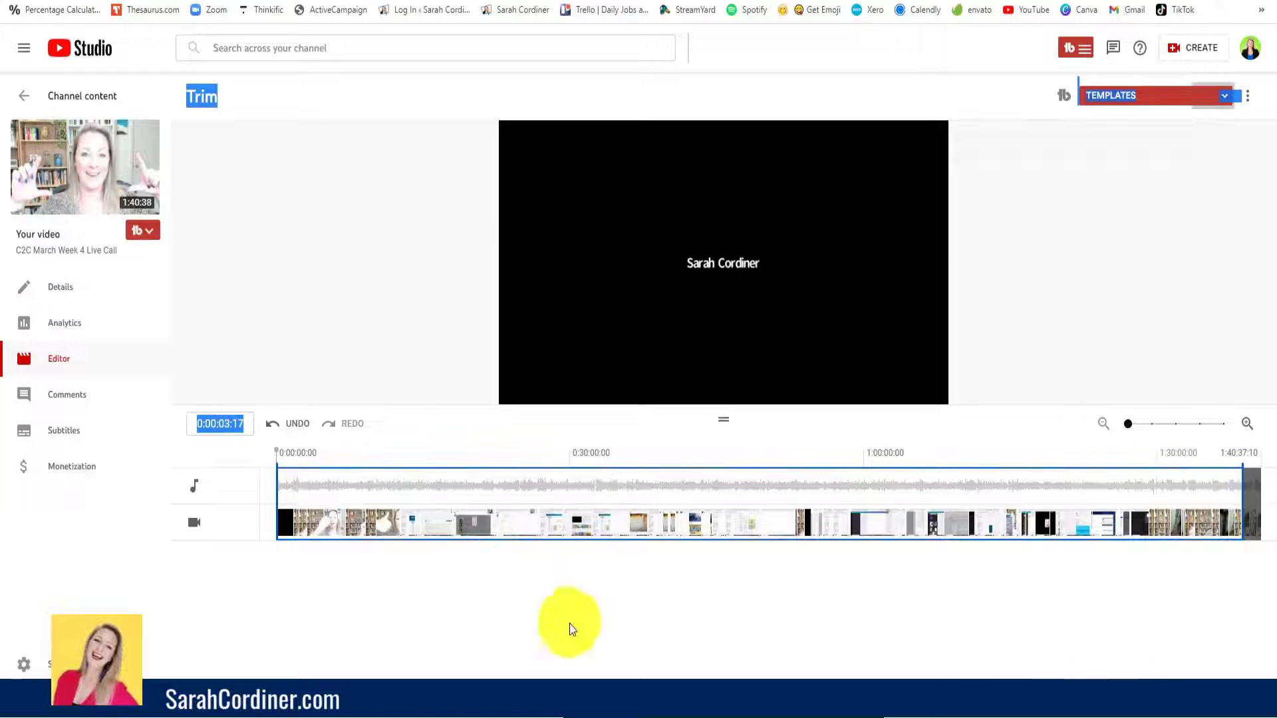
drag(277, 476, 300, 476)
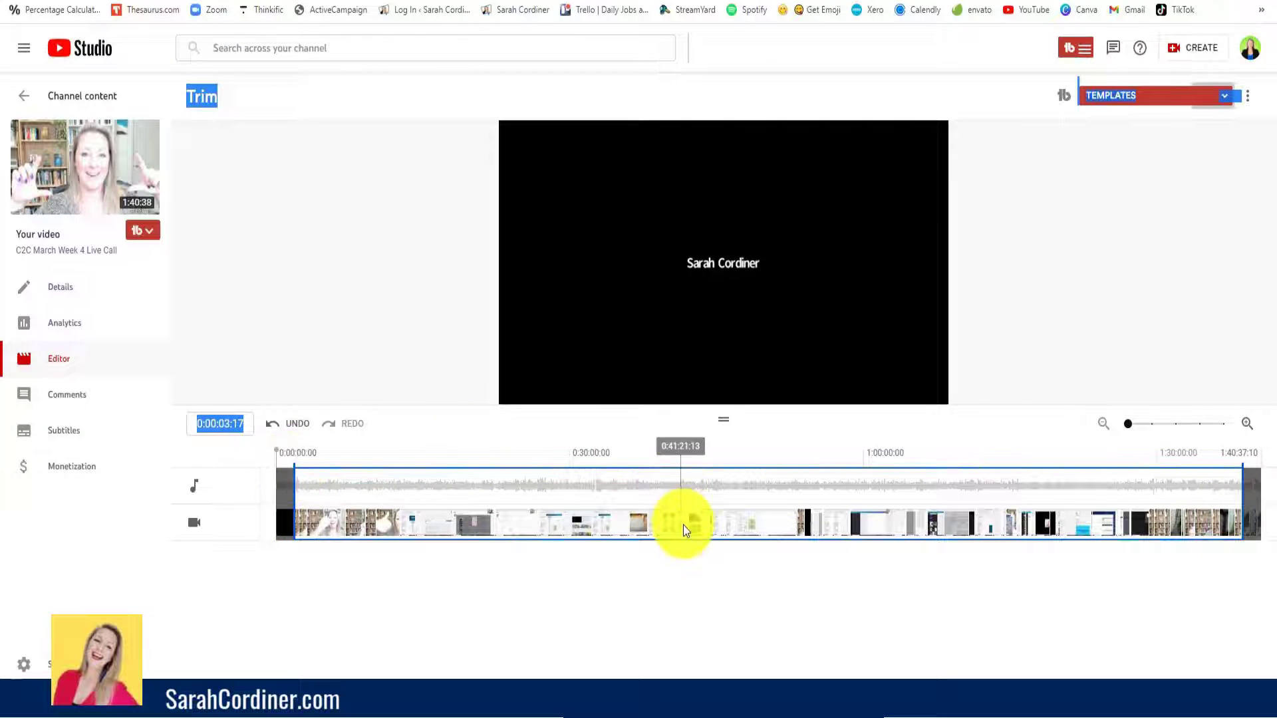
Split the video at 0:31:51:22 and 0:45:06:21 and cut out a section of about one to two minutes after each split.
click(550, 502)
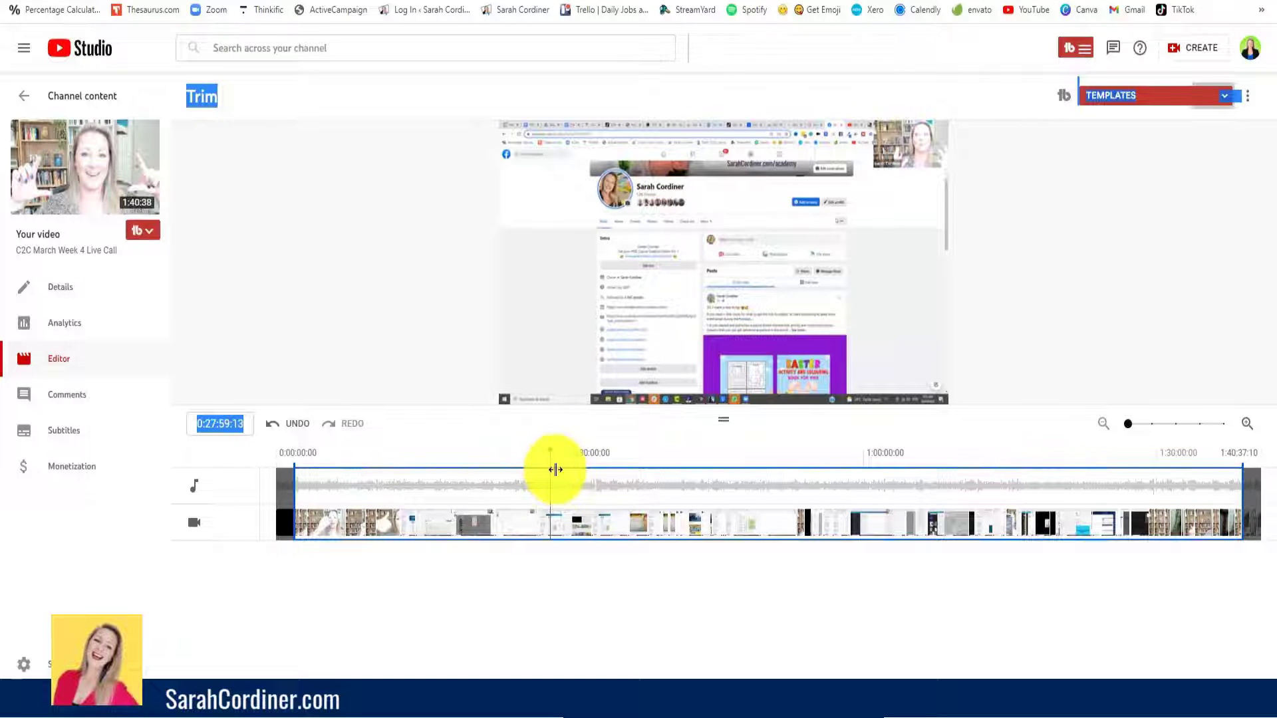
click(588, 476)
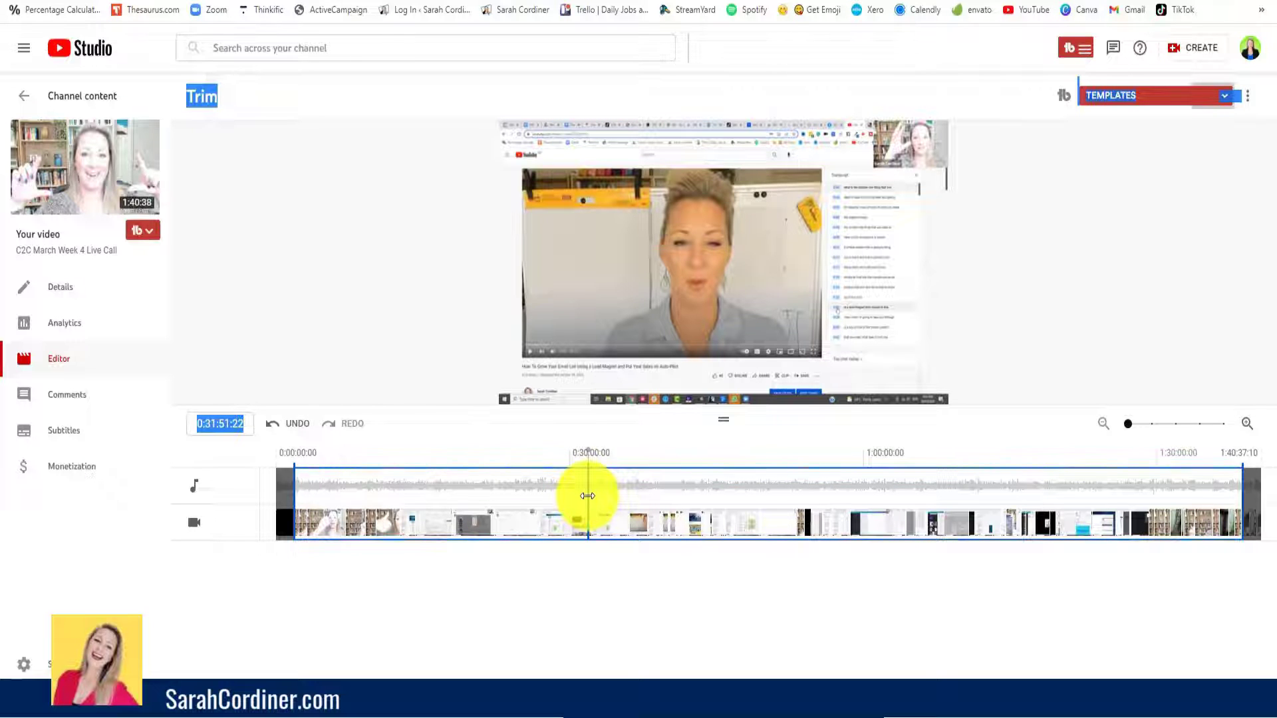
drag(591, 496, 598, 496)
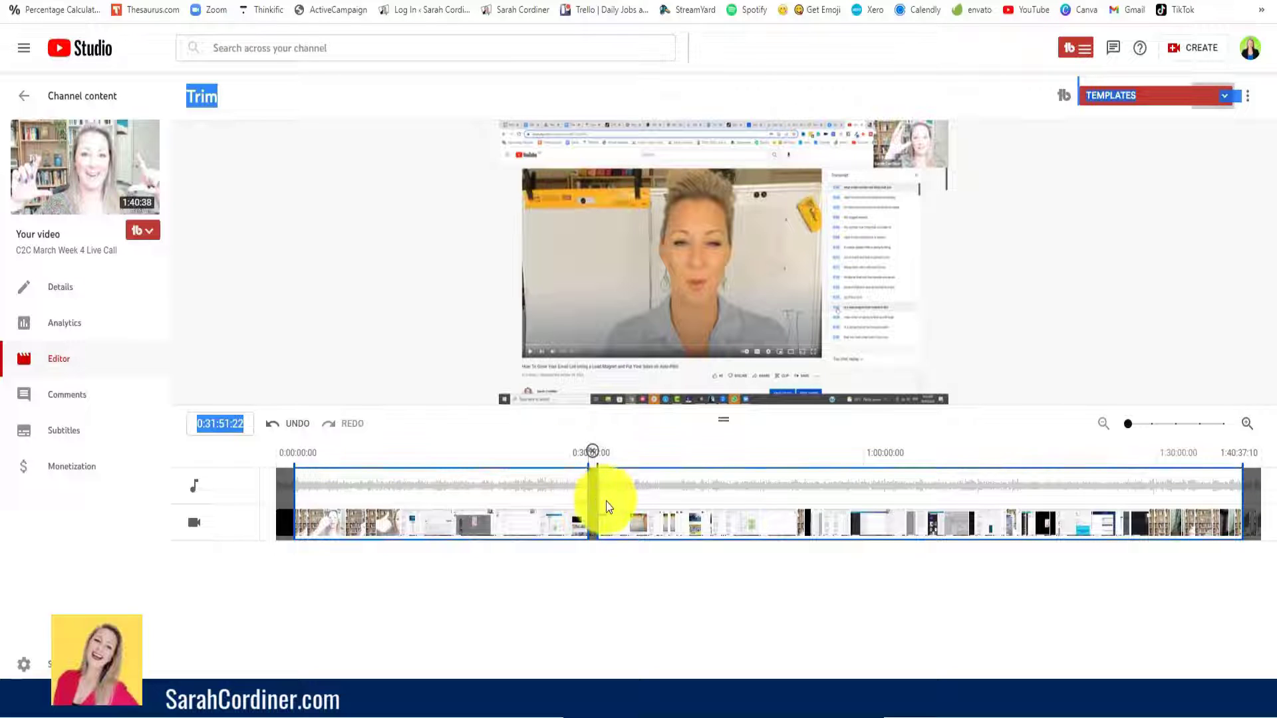
click(717, 507)
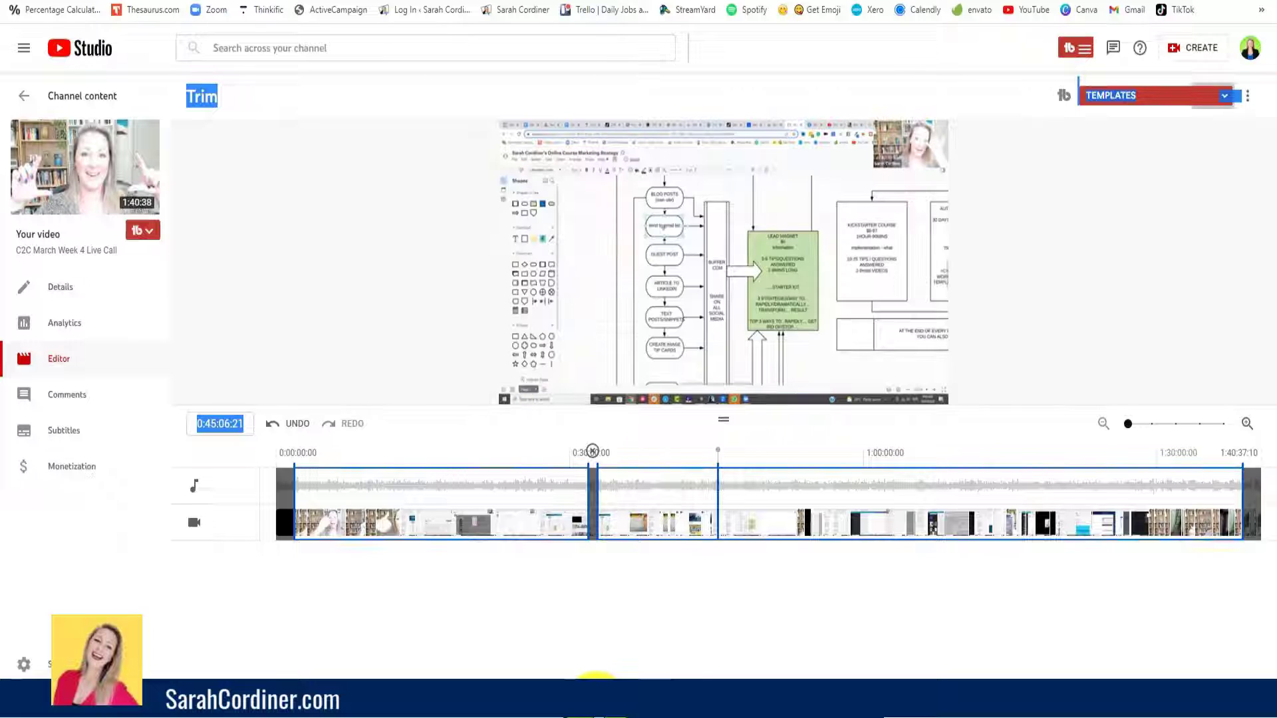
drag(716, 475, 735, 476)
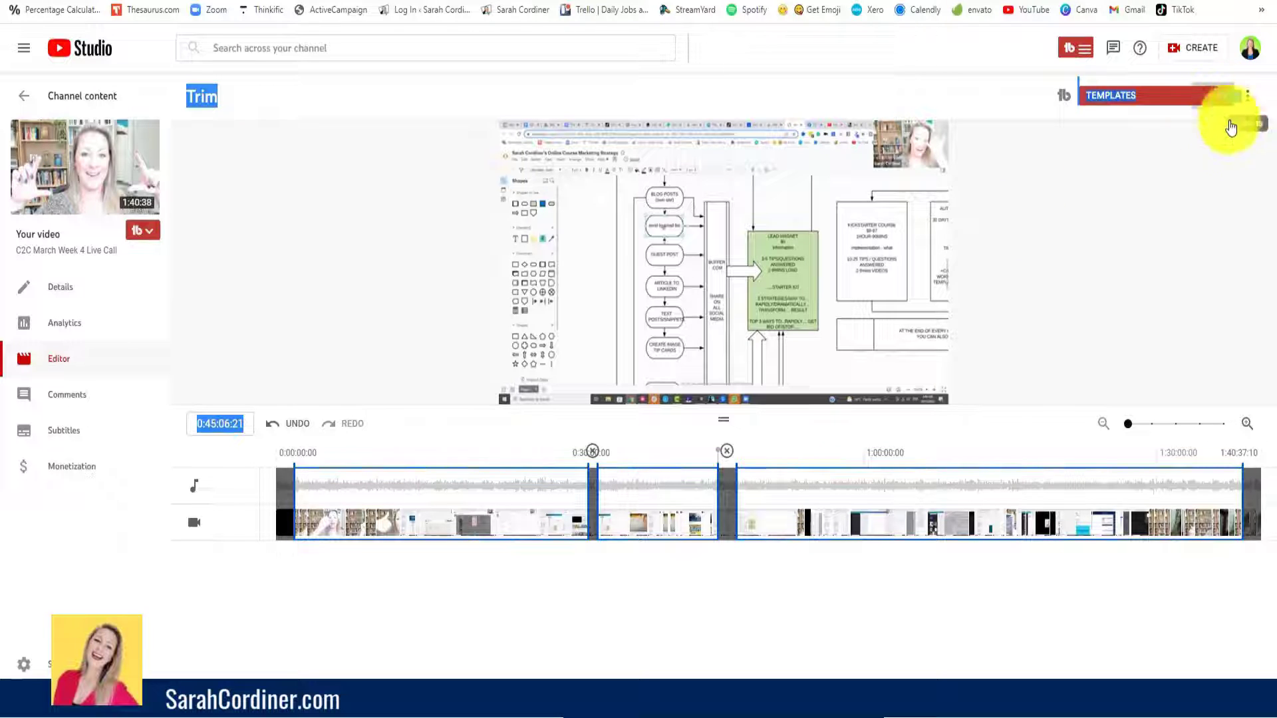
click(1247, 96)
click(1204, 151)
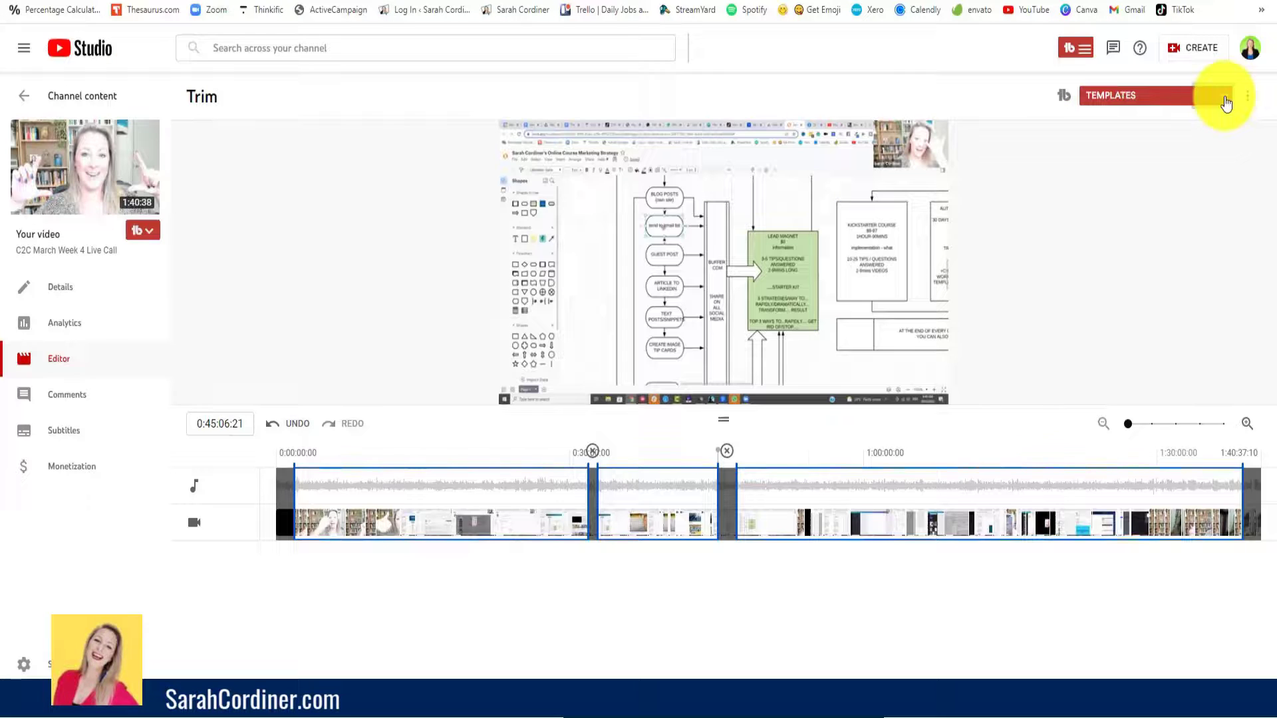
click(1227, 103)
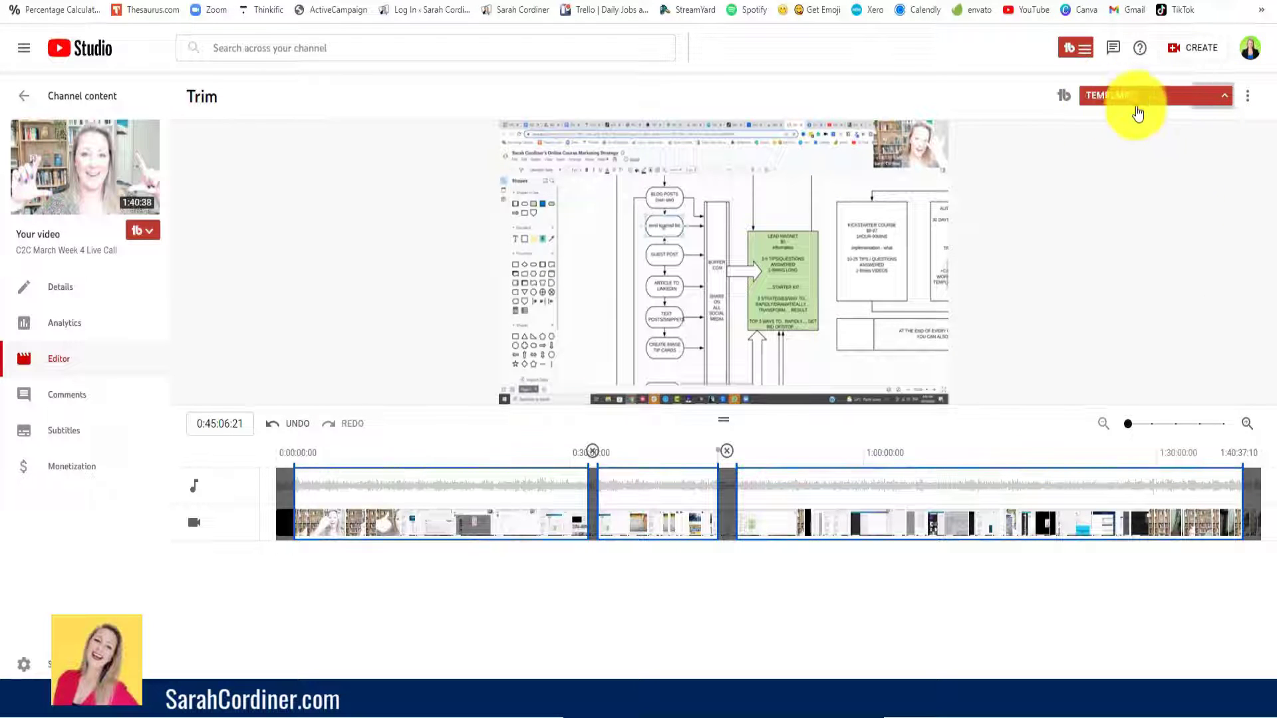
click(1227, 100)
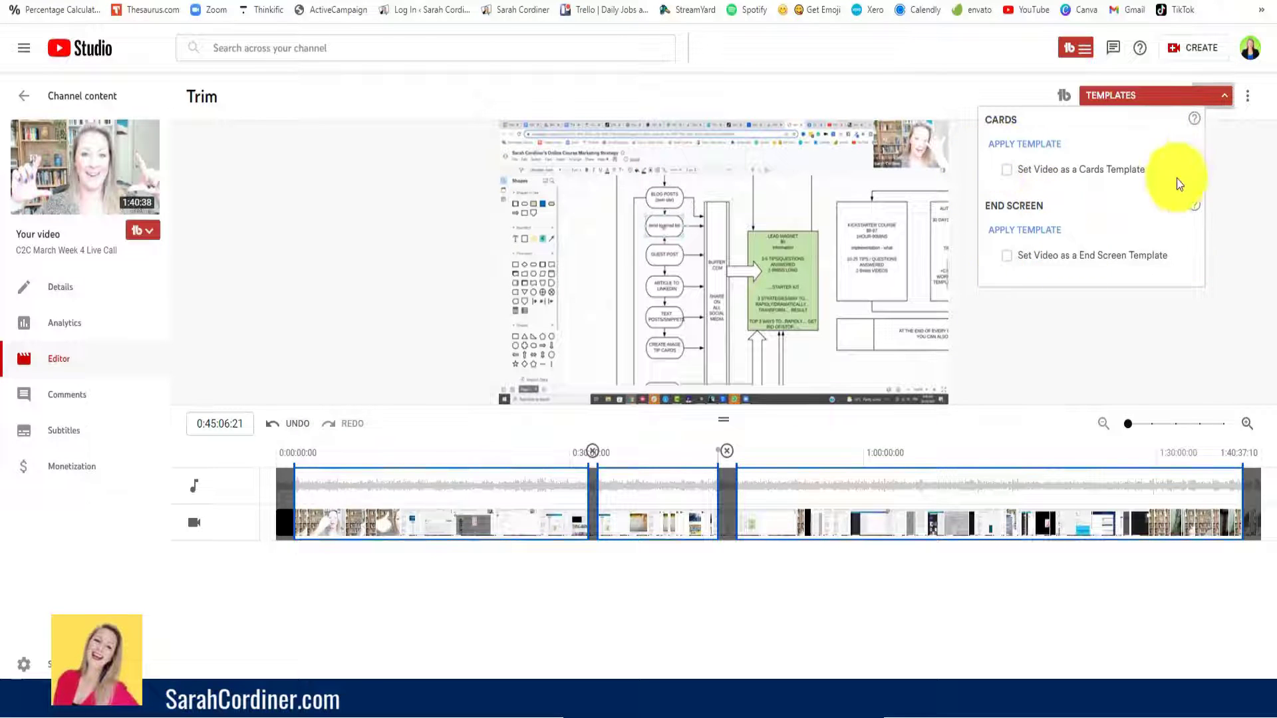
click(1205, 110)
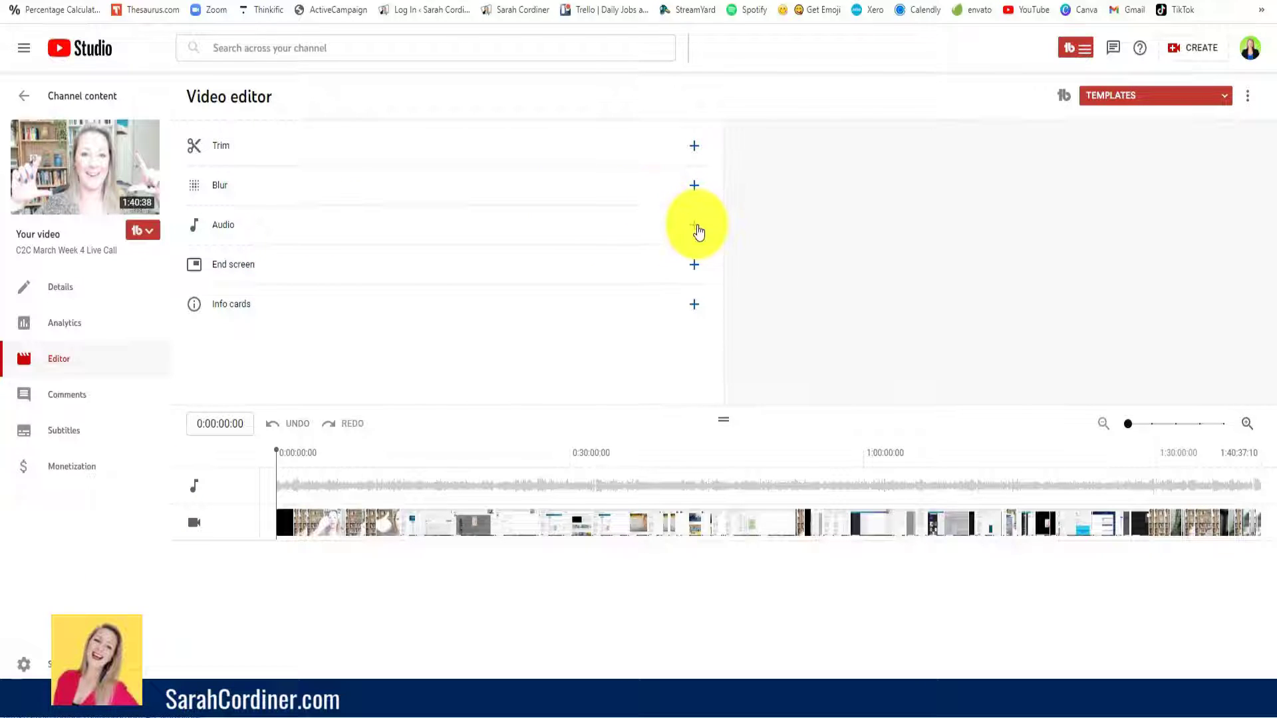
Search the free music library of the video editor's audio section for "inspiring".
click(696, 227)
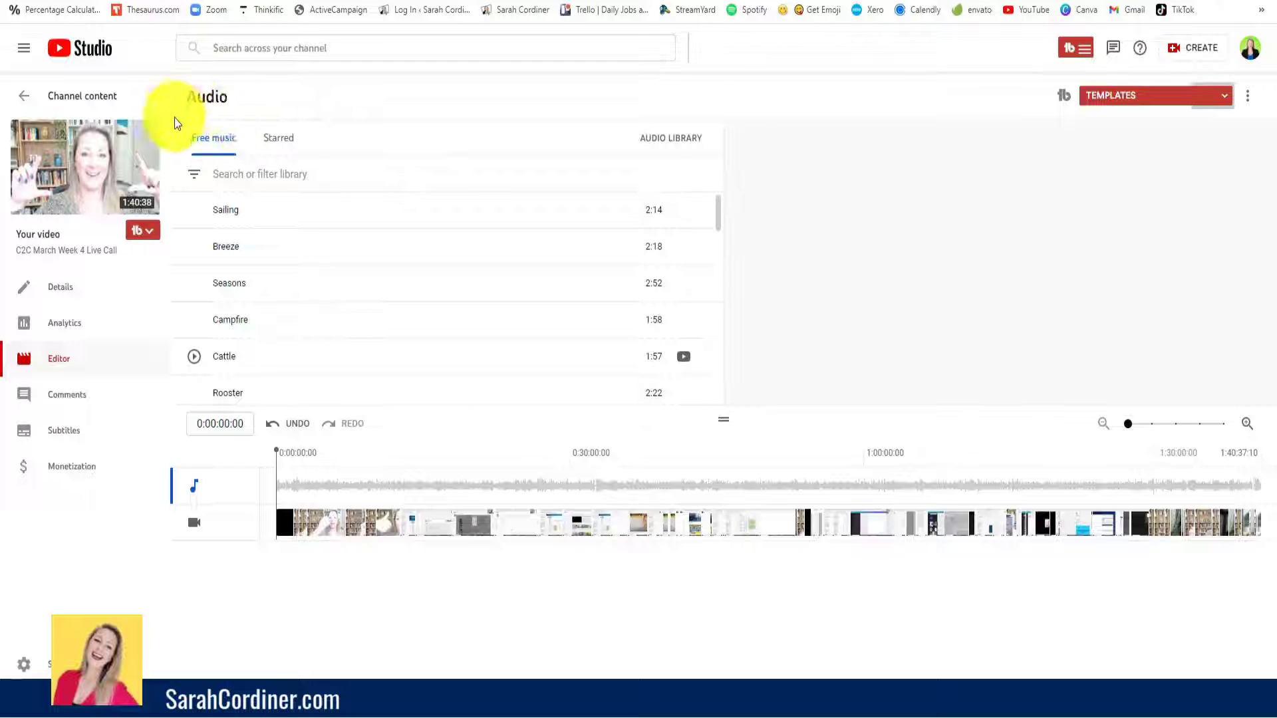
click(245, 176)
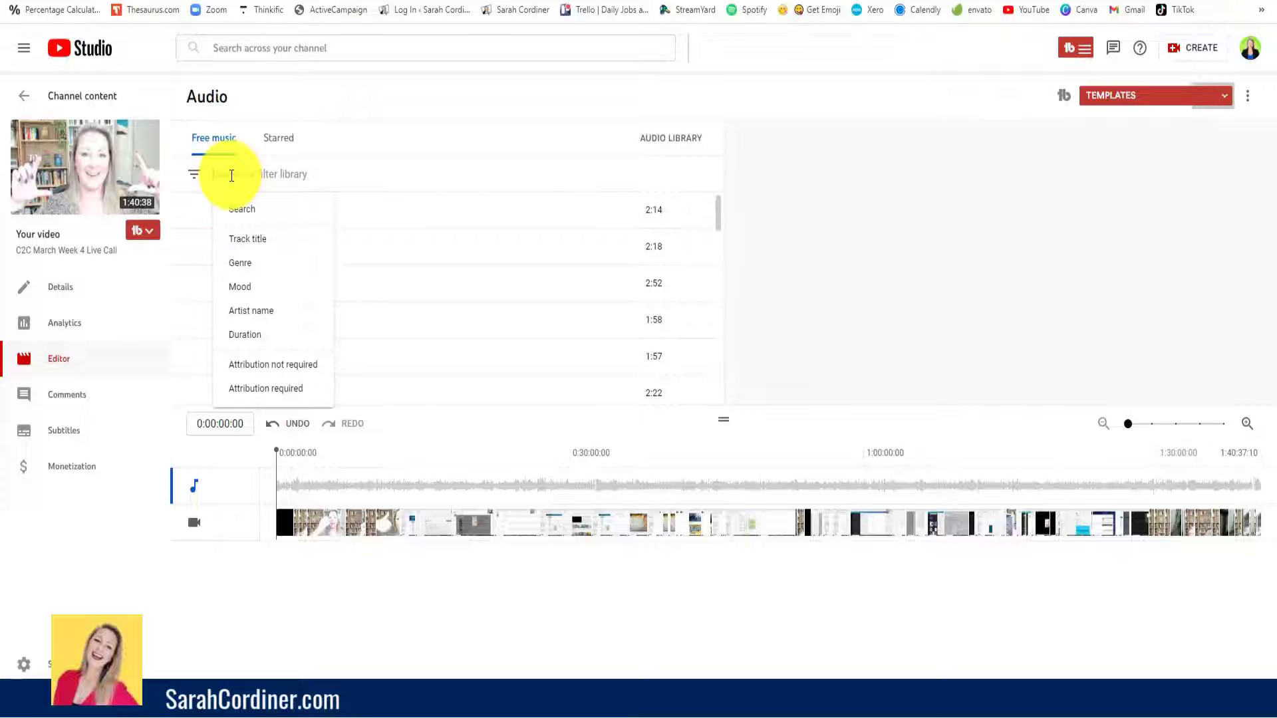
text(inpiring)
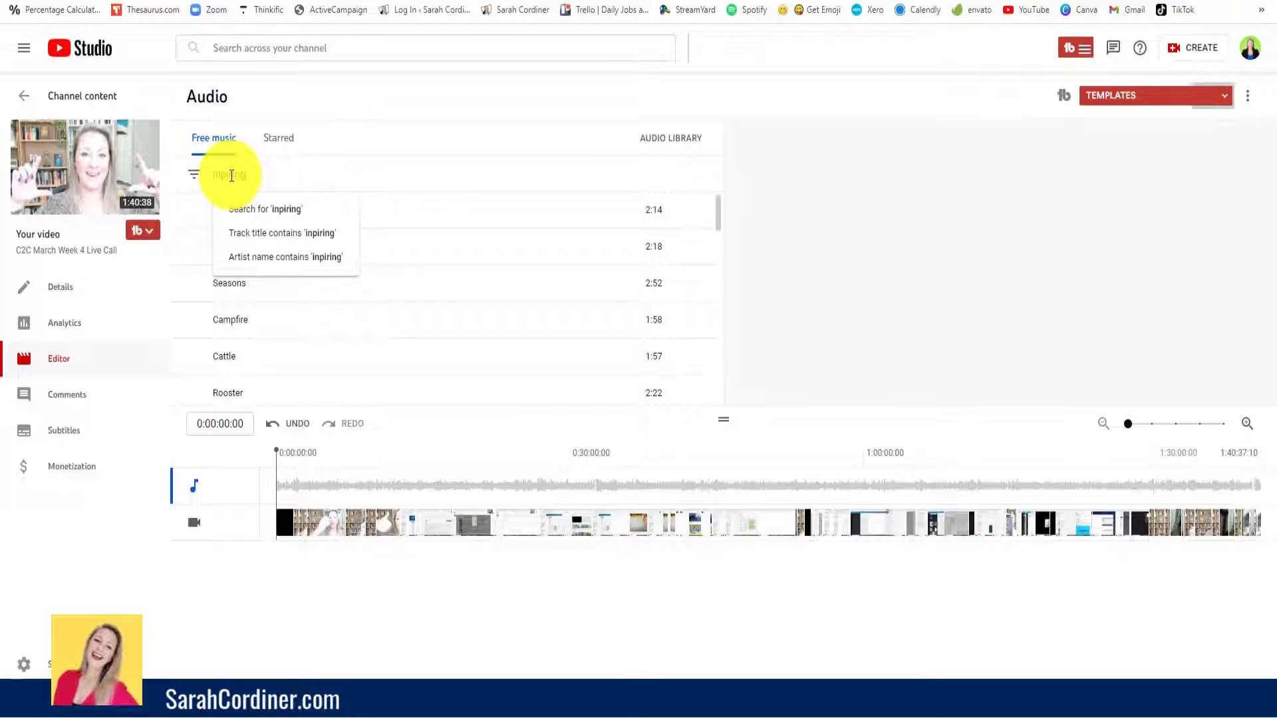
key(BackSpace)
key(BackSpace)
key(BackSpace)
key(BackSpace)
key(BackSpace)
key(BackSpace)
text(sp)
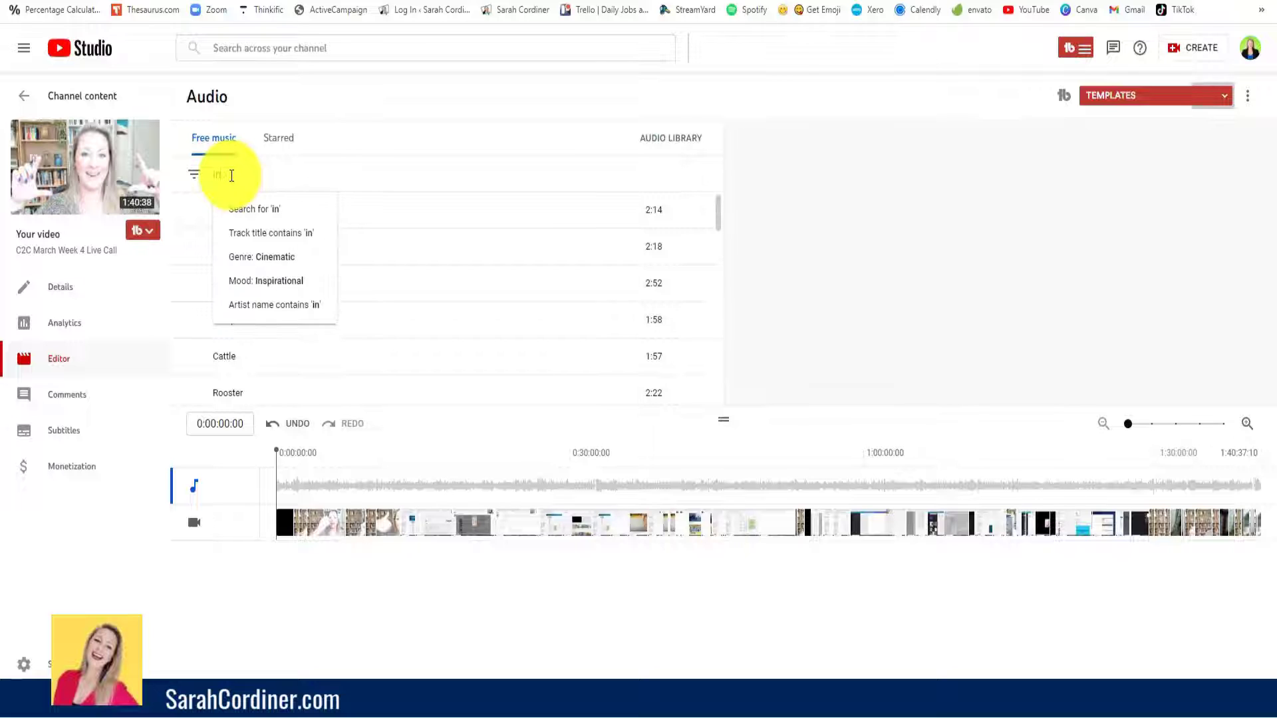
text(ri)
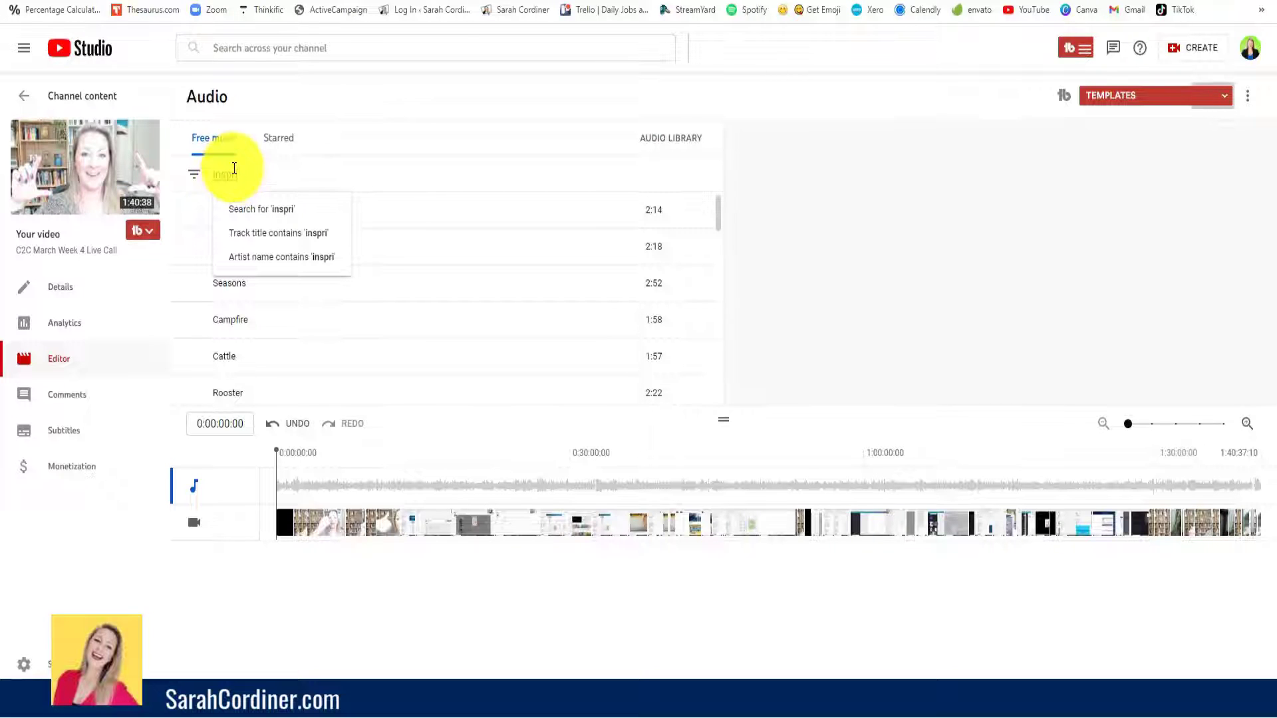
key(BackSpace)
key(BackSpace)
text(i)
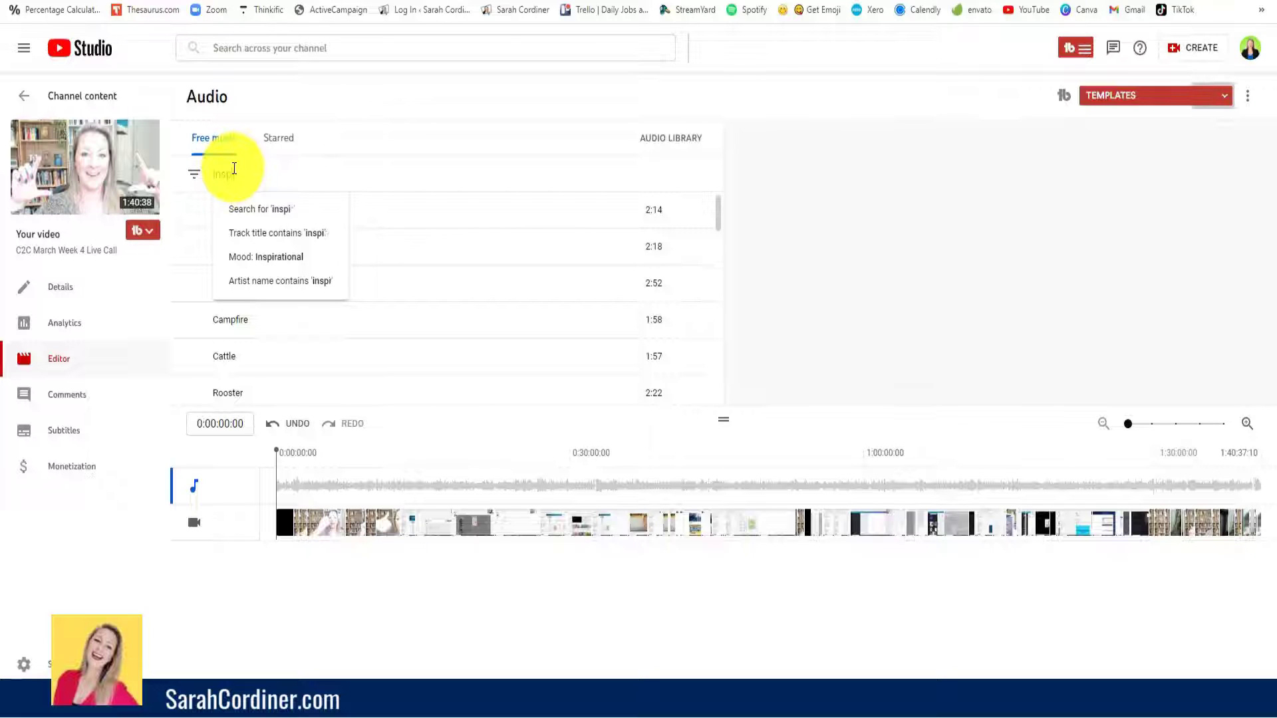
text(ring)
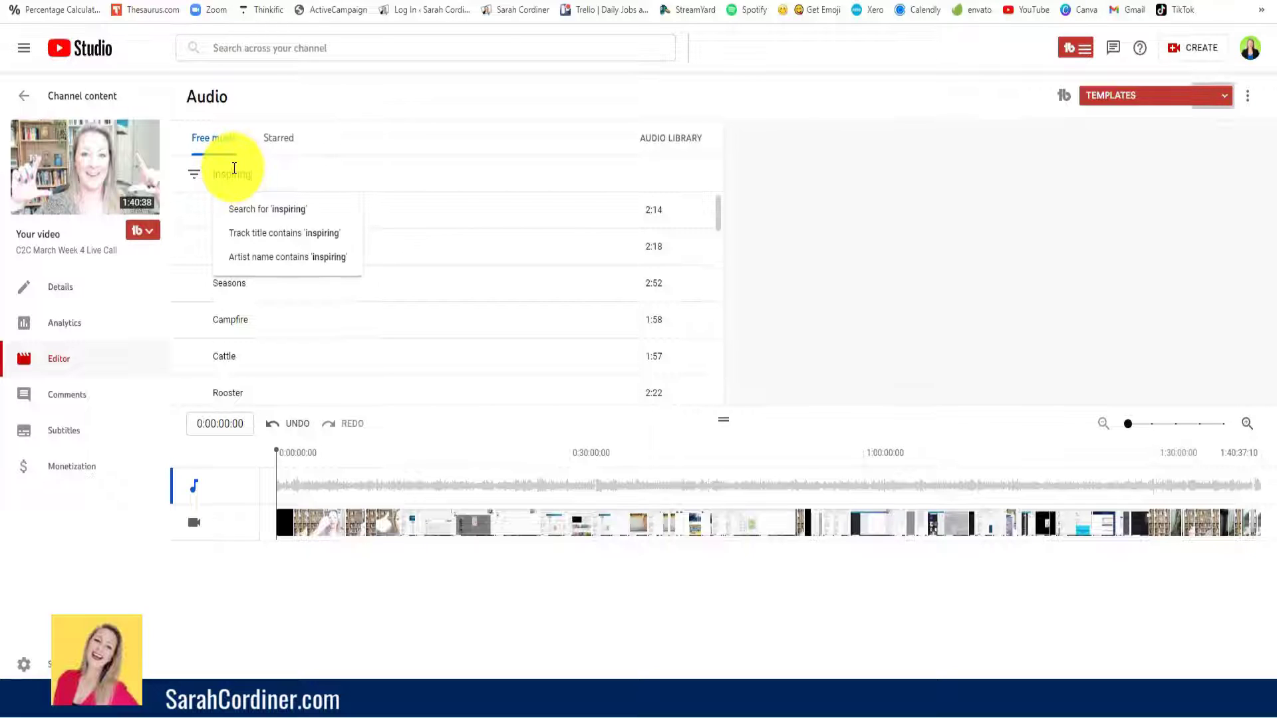
click(282, 212)
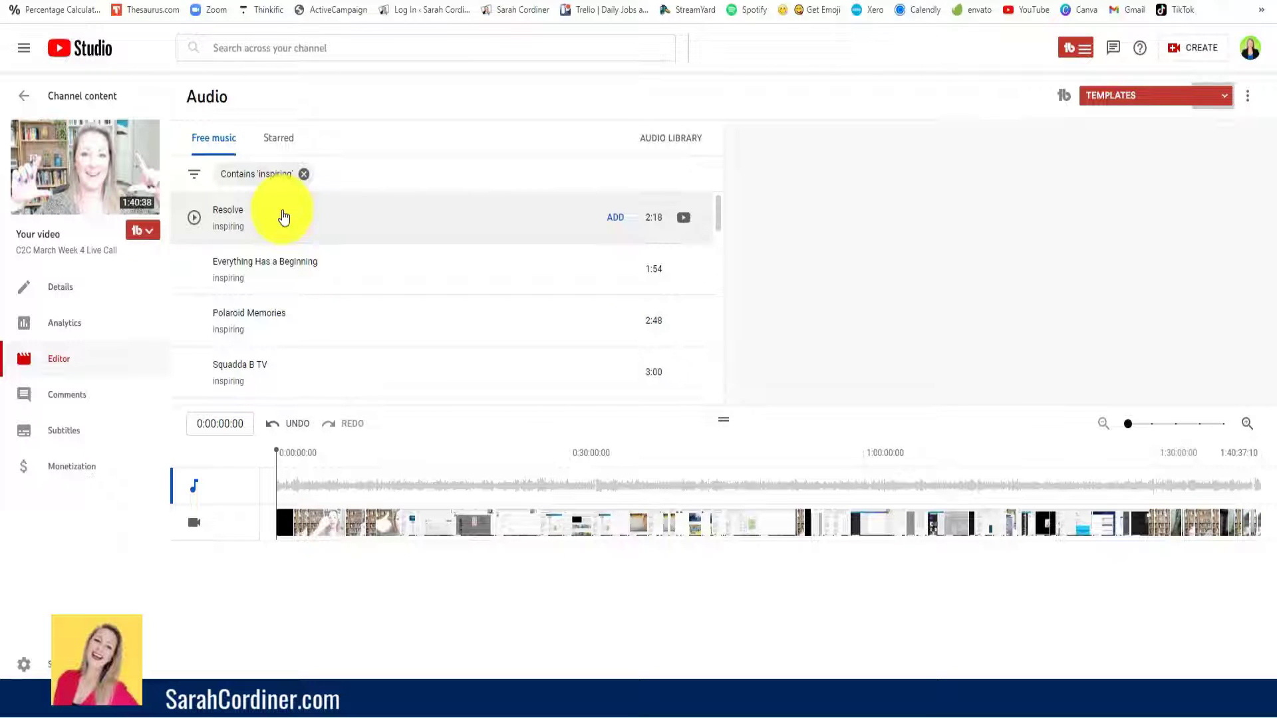
Preview the first seconds of the track "Resolve" and add it at the start of the video.
click(197, 223)
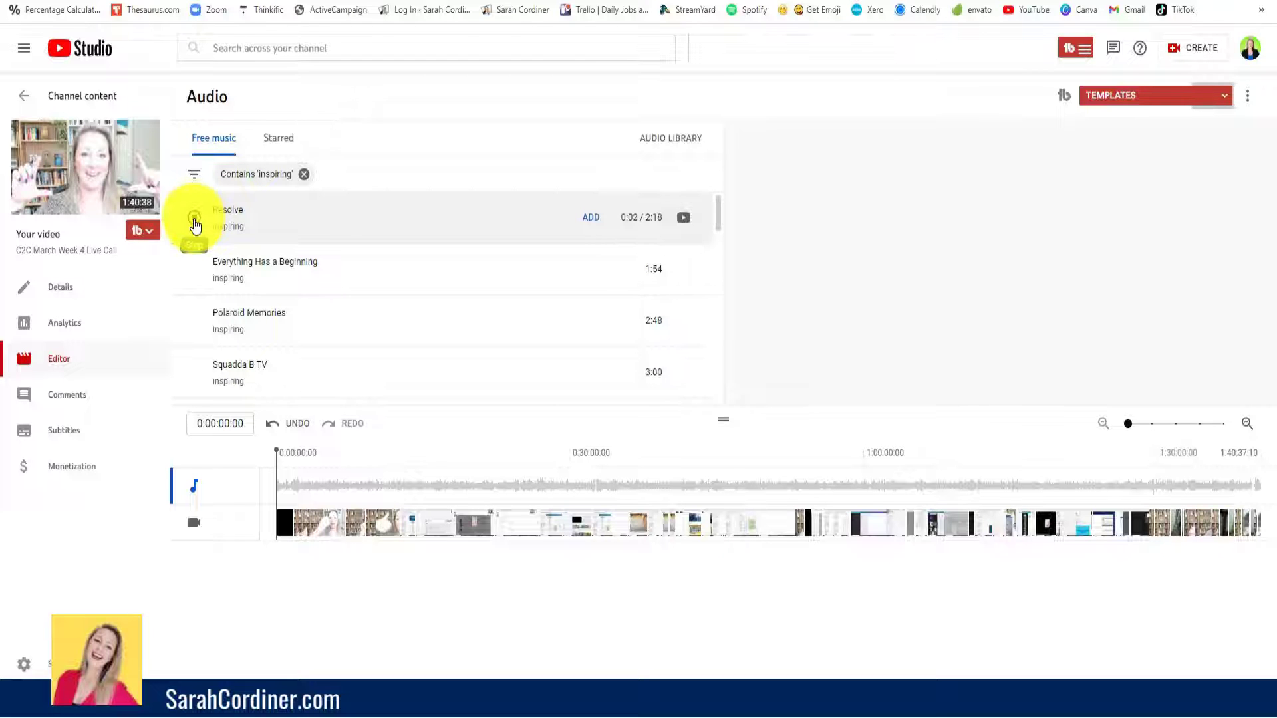
click(195, 219)
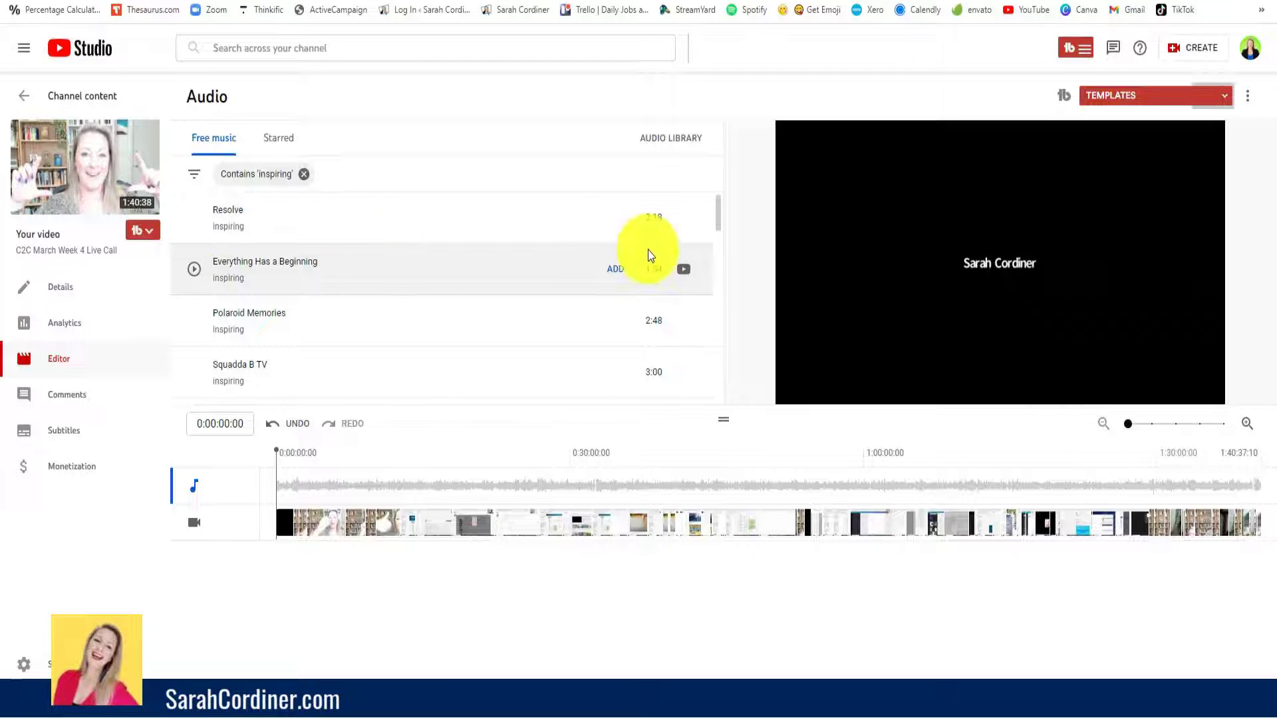
mouse_move(684, 225)
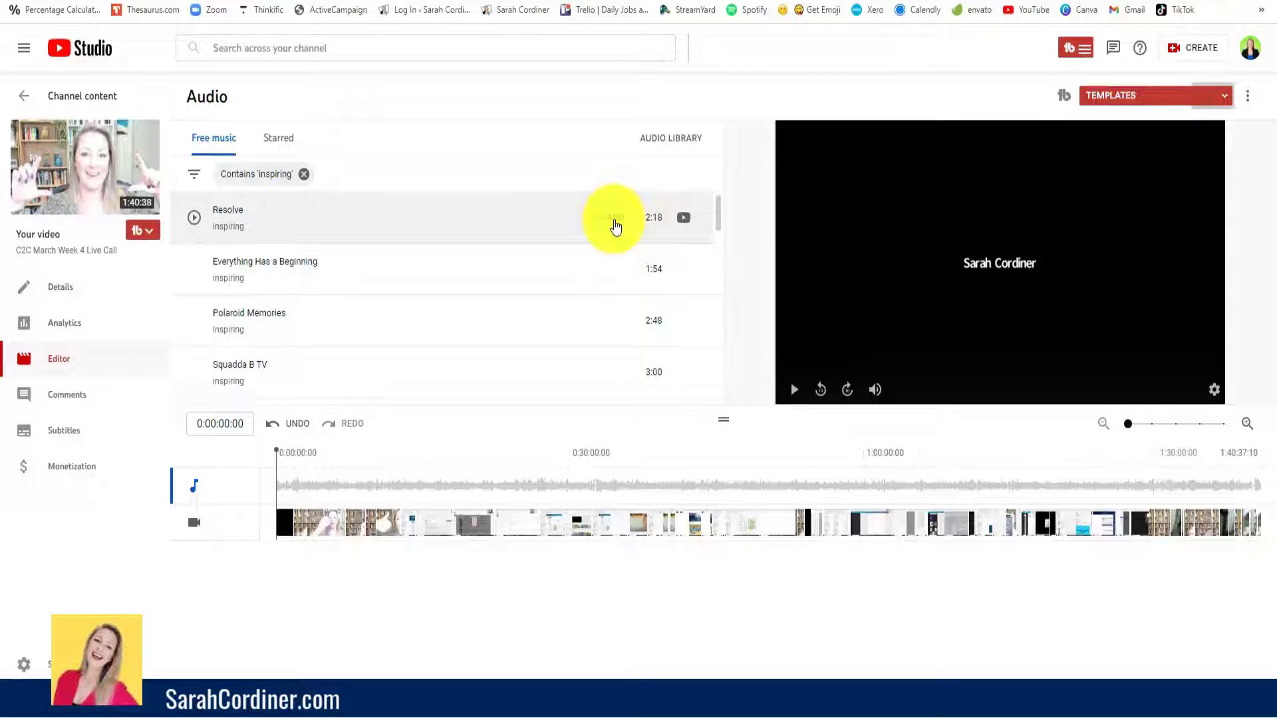
click(616, 225)
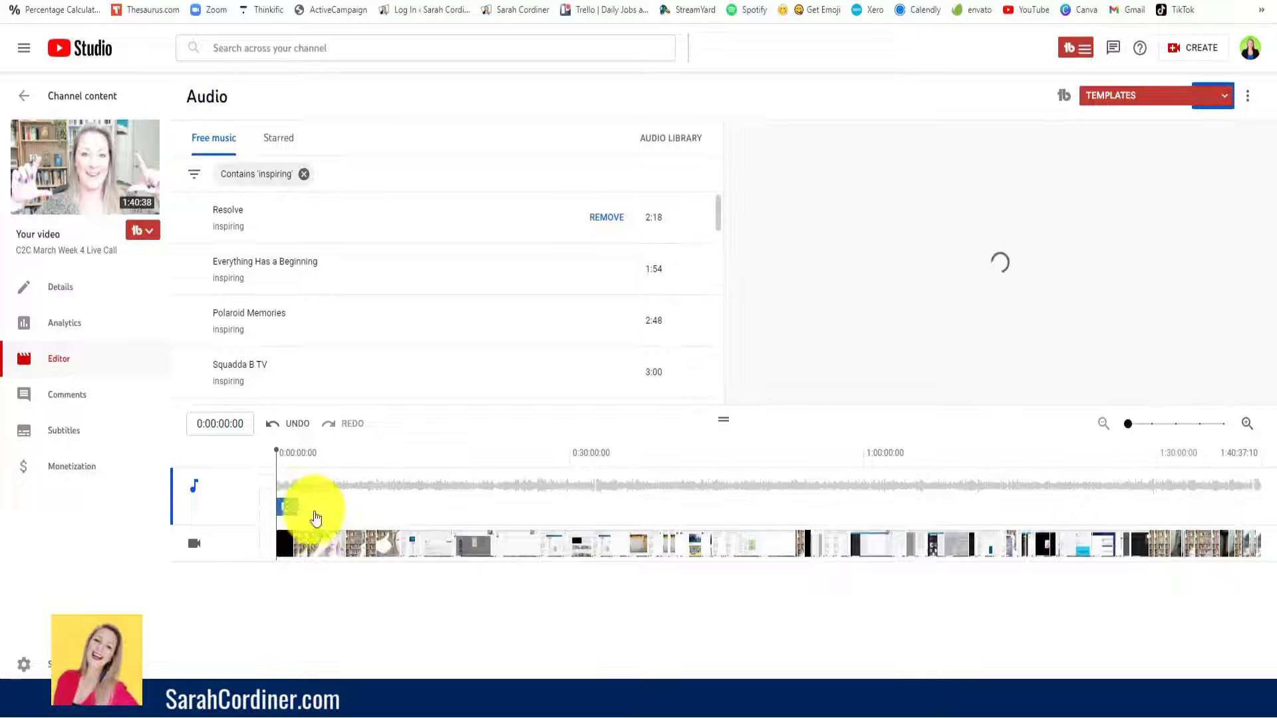
Examine the mix level control of the music clip just added to the timeline.
click(288, 511)
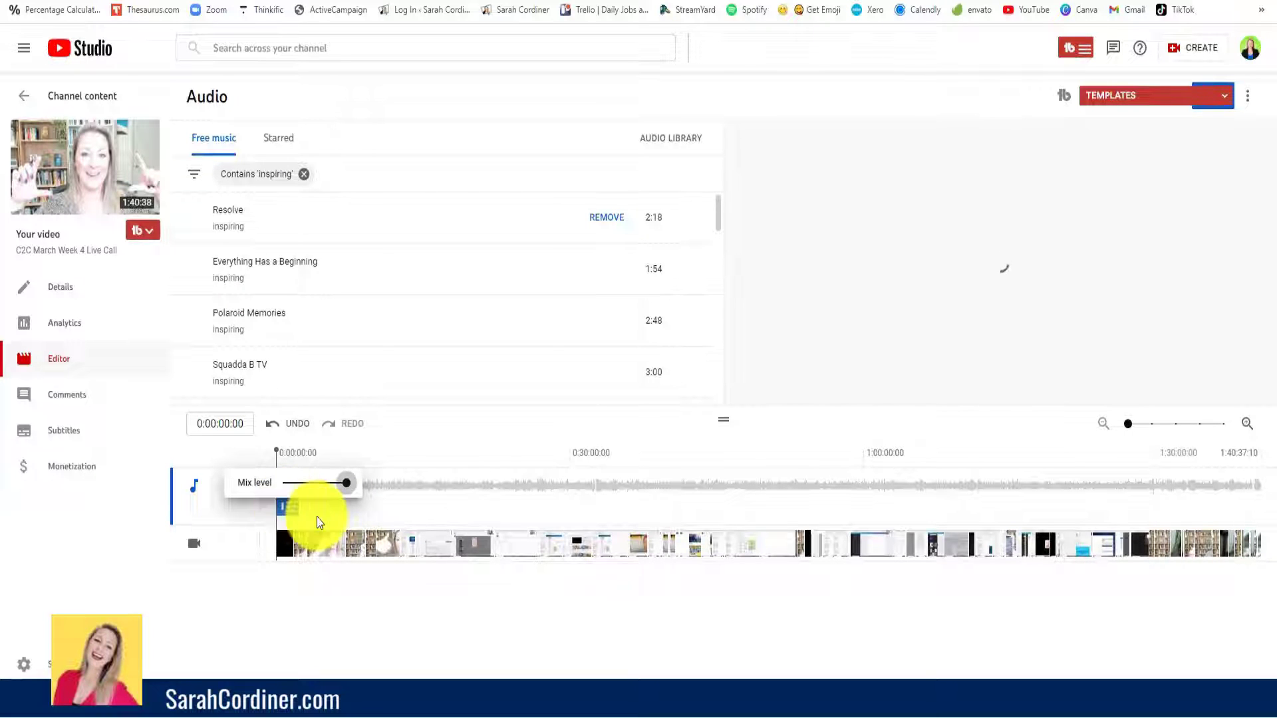
click(287, 511)
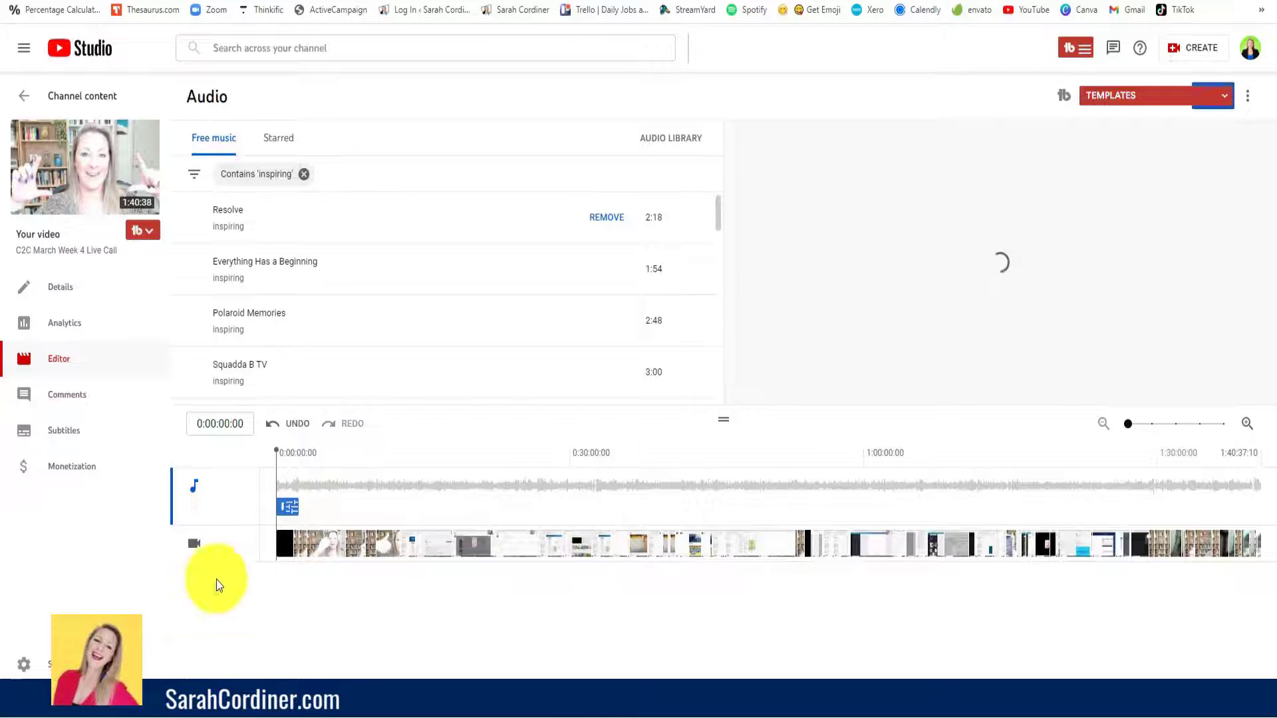
click(290, 509)
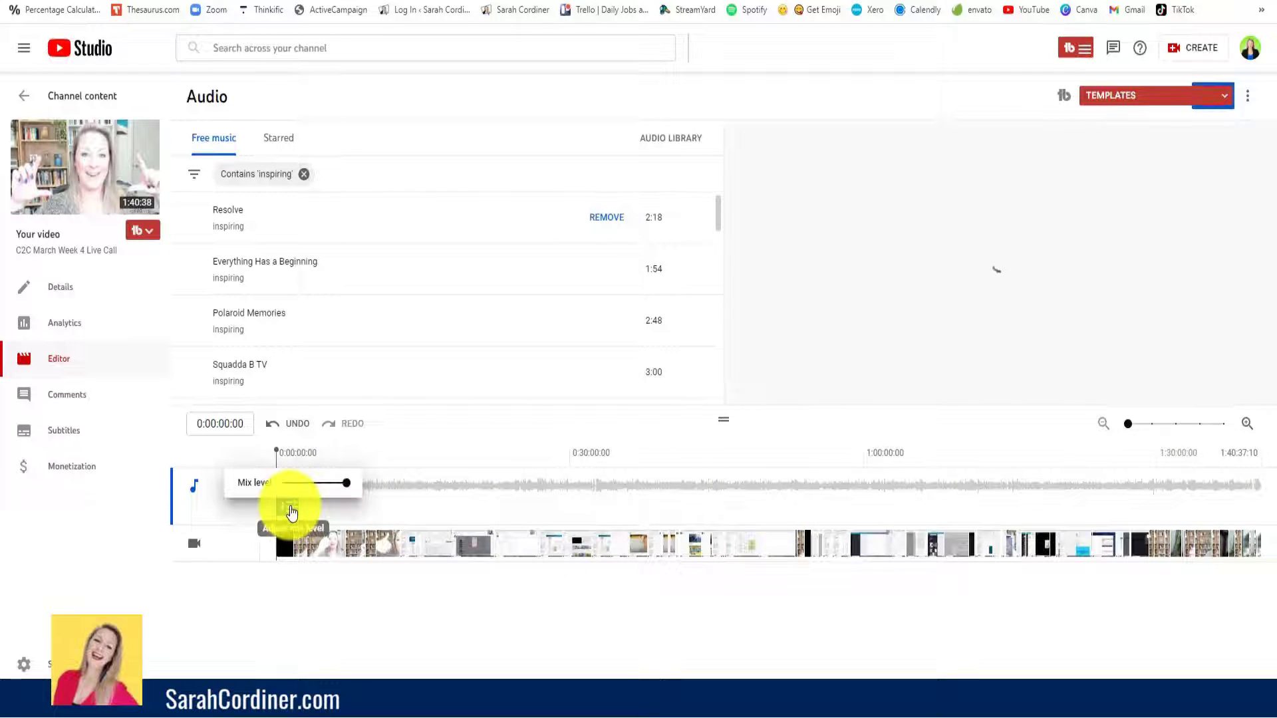
right_click(291, 509)
click(290, 507)
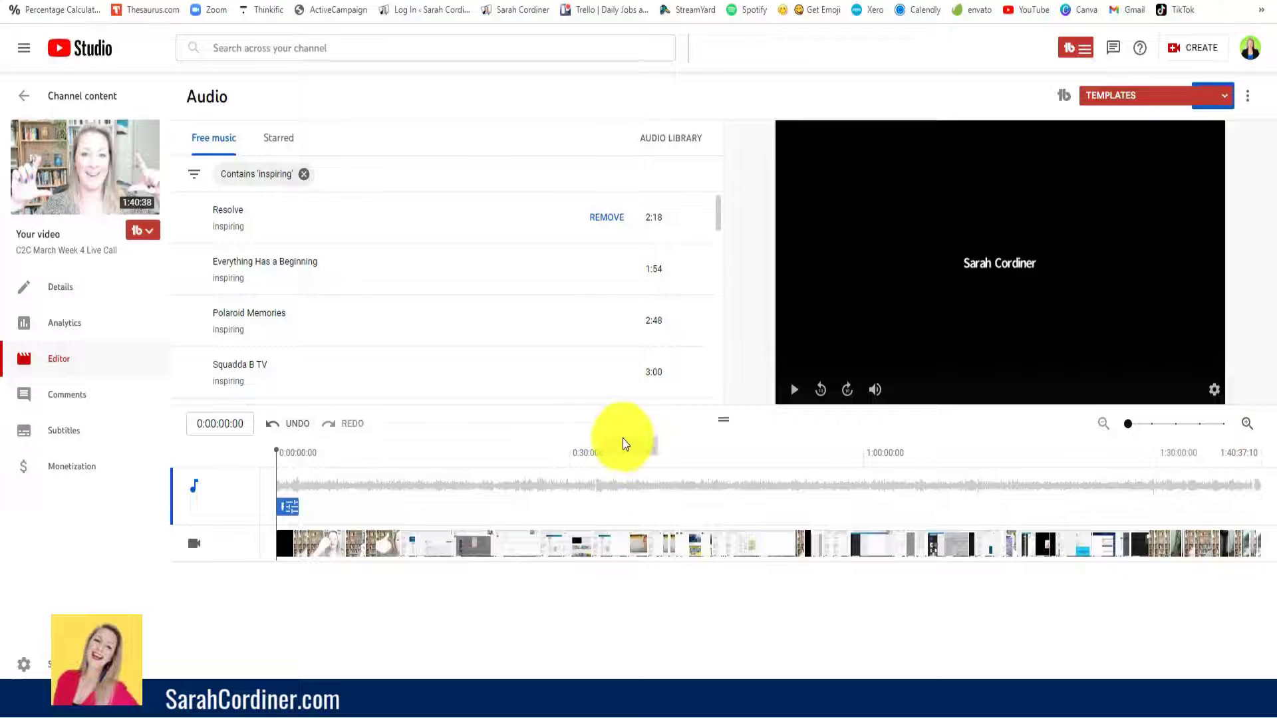
Browse the other tracks in the filtered music list and return to the beginning of the list.
mouse_move(637, 269)
scroll(635, 269, down, 2)
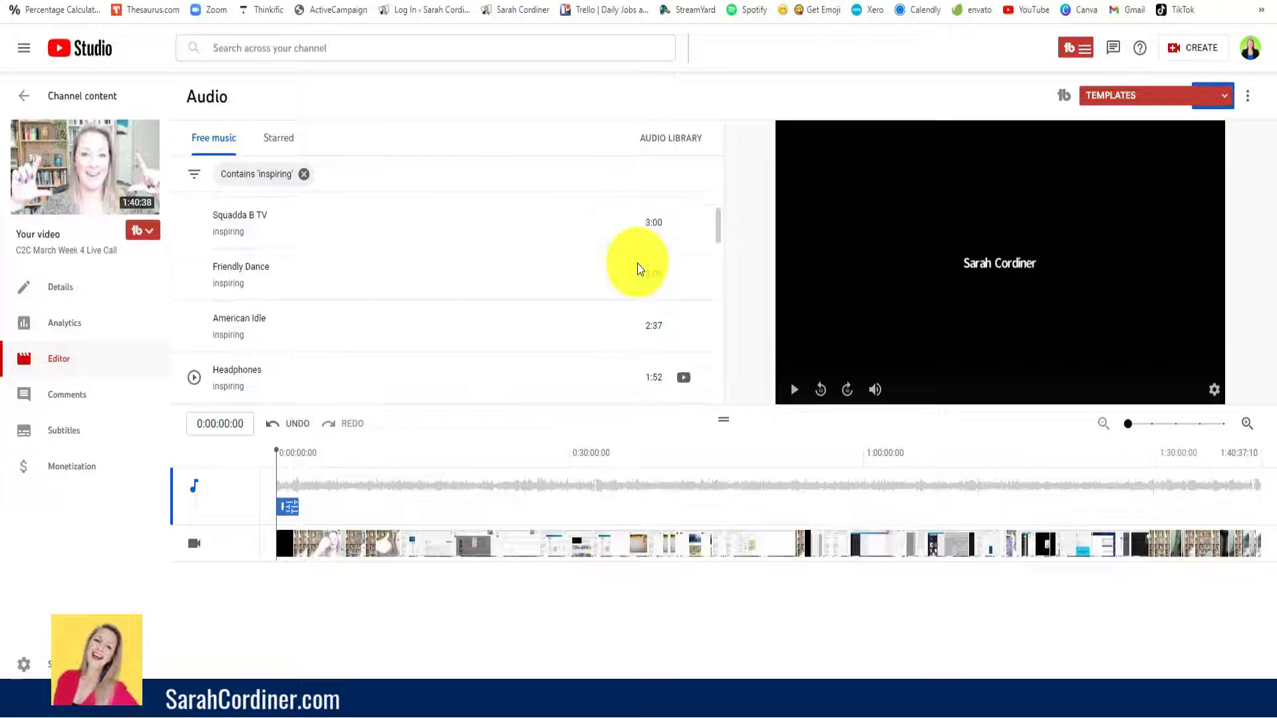
scroll(607, 290, down, 2)
scroll(610, 293, down, 1)
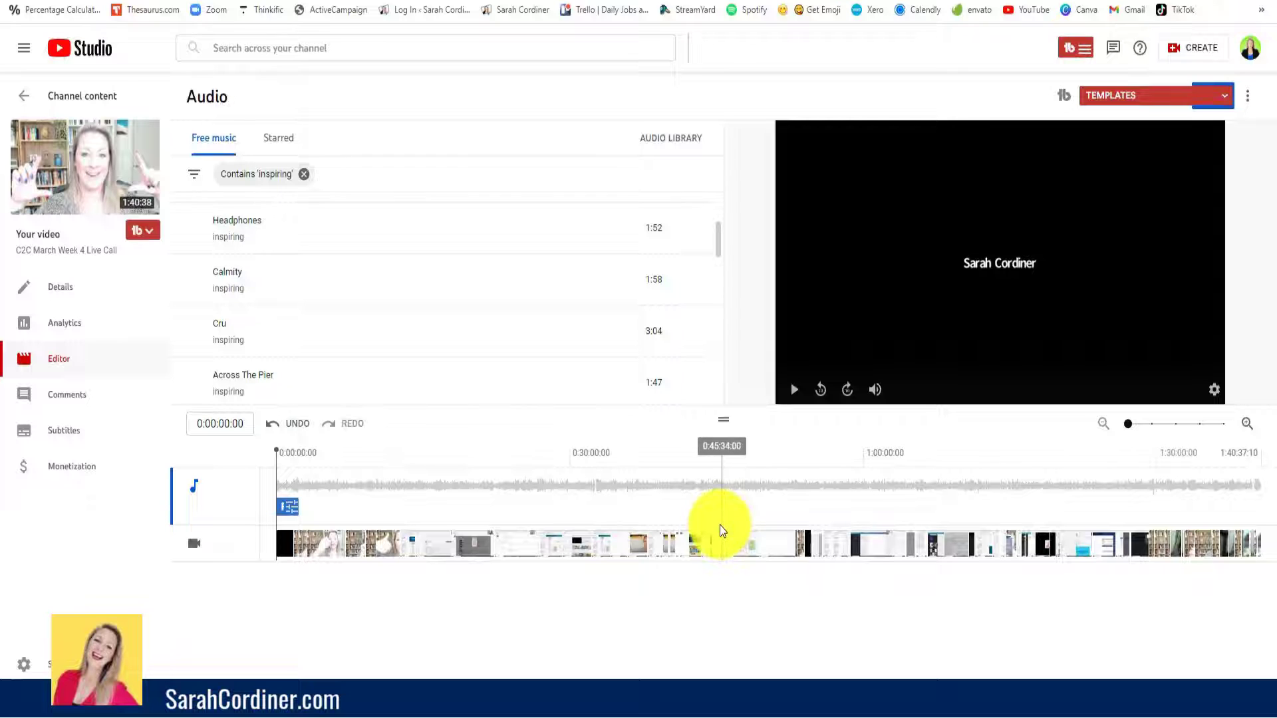
scroll(530, 270, up, 3)
scroll(531, 270, up, 2)
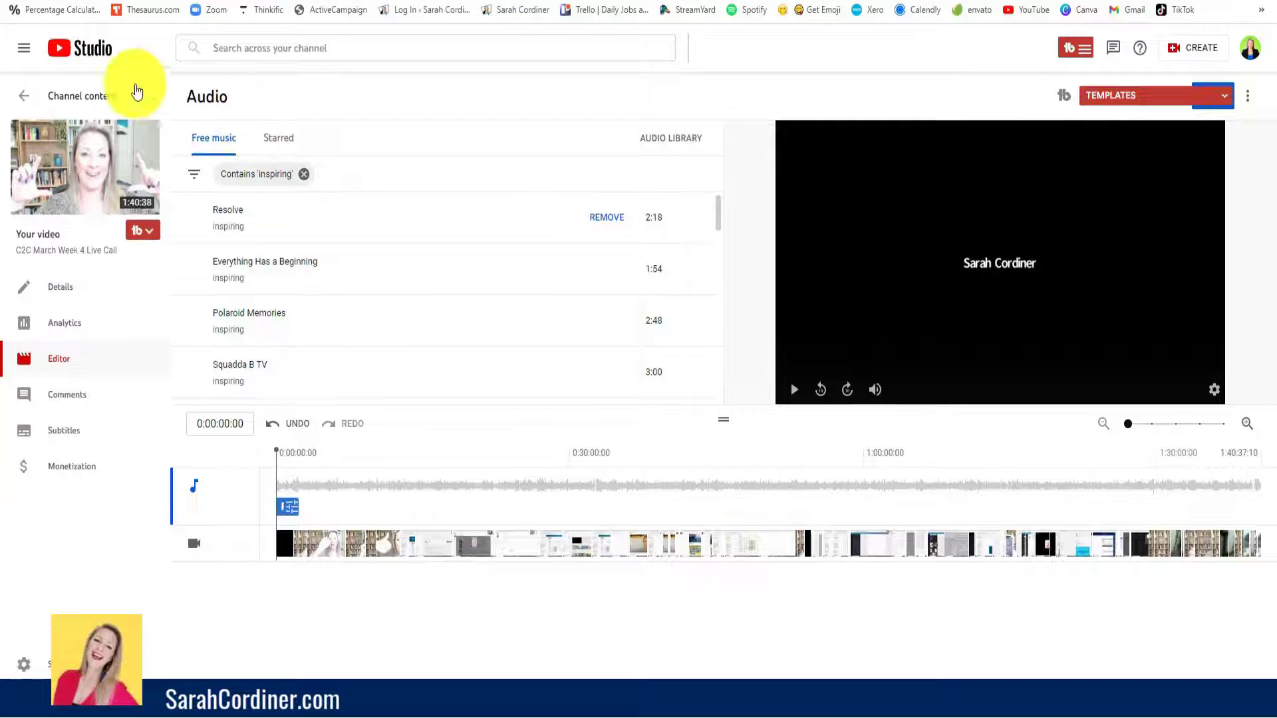
Leave the video editor for the channel content list, discarding the unsaved changes.
click(23, 97)
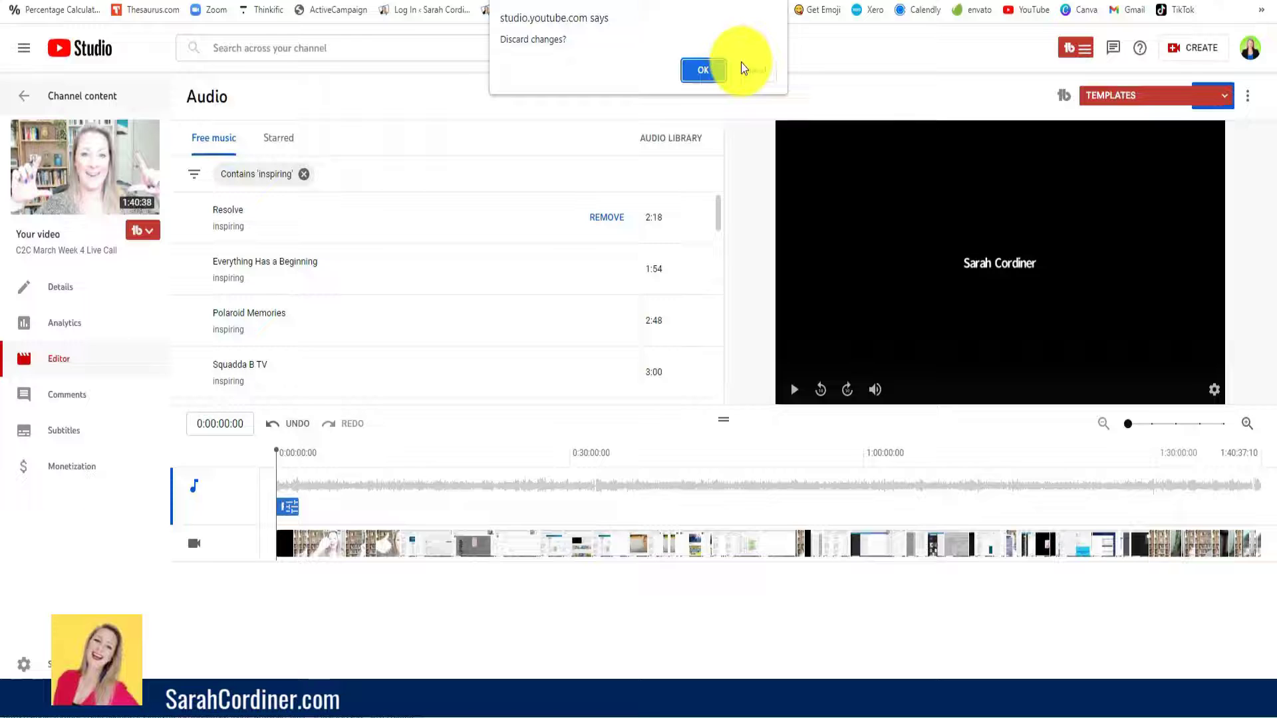
click(705, 71)
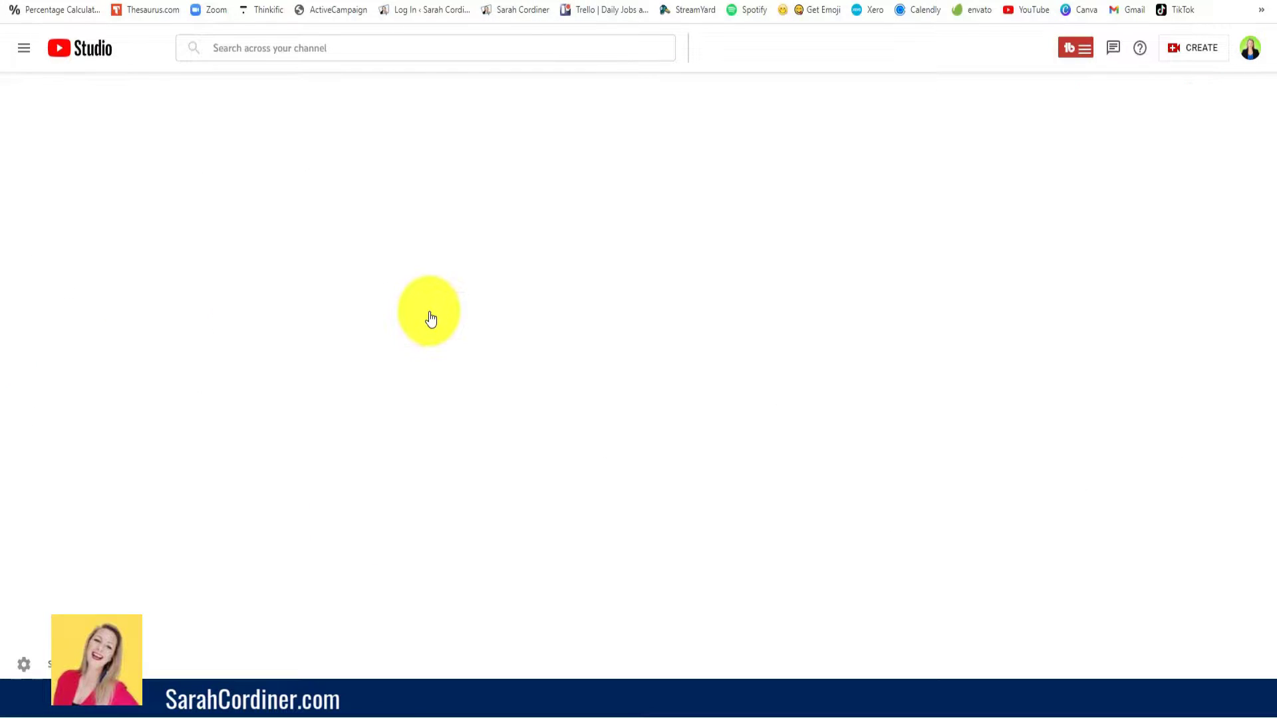